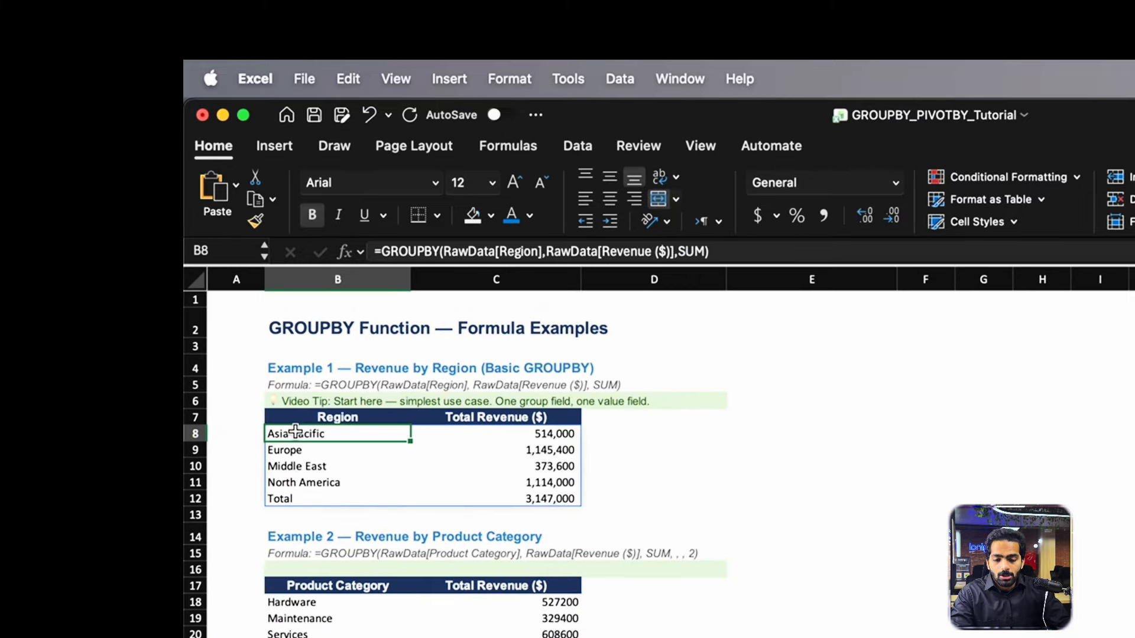
Clear the existing GROUPBY formulas for Examples 1, 2 and 3 from cells B8, B18 and B28.
key(Delete)
click(328, 602)
key(Delete)
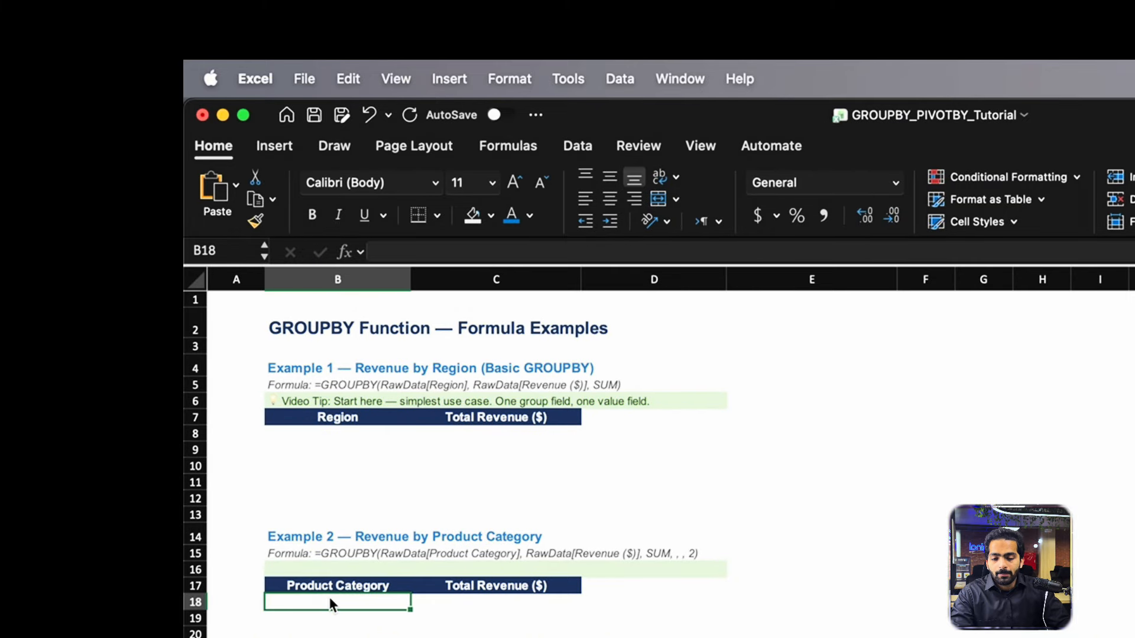
click(328, 637)
key(Delete)
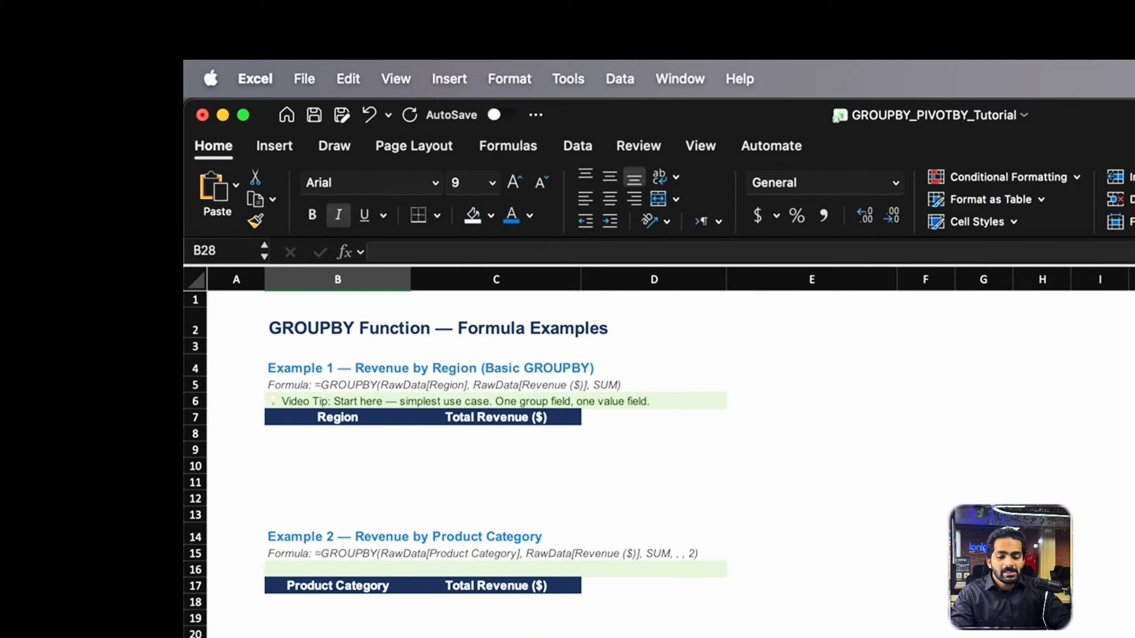
scroll(274, 408, down, 5)
scroll(275, 408, up, 5)
click(250, 319)
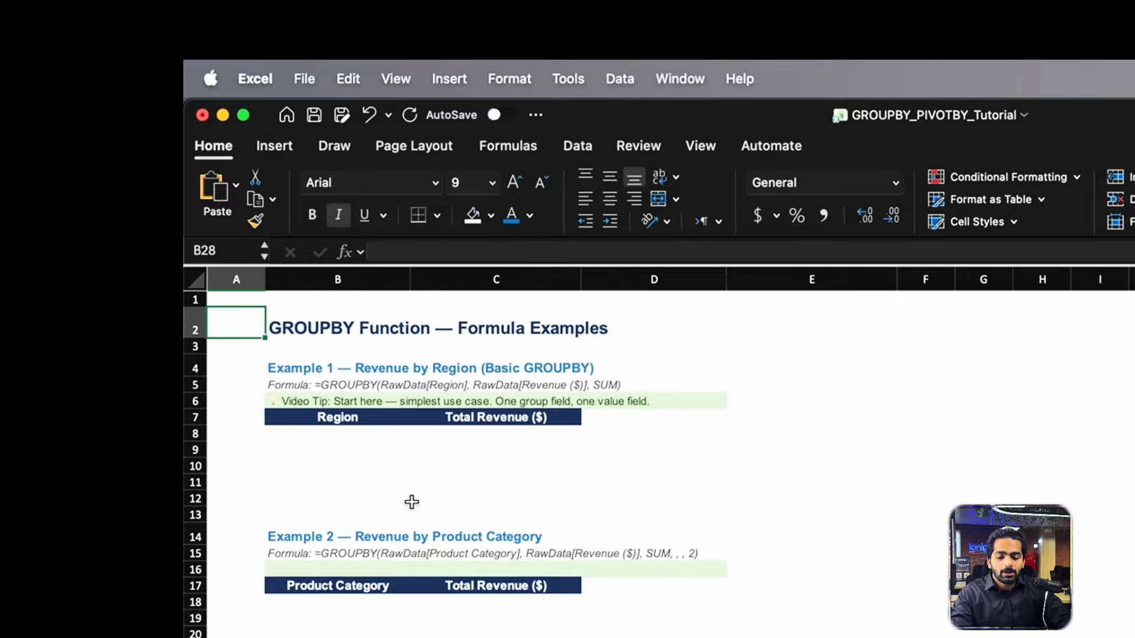
Start a GROUPBY formula in B8 for Example 1, using the RawData table's whole Region column as the row fields.
scroll(410, 502, down, 3)
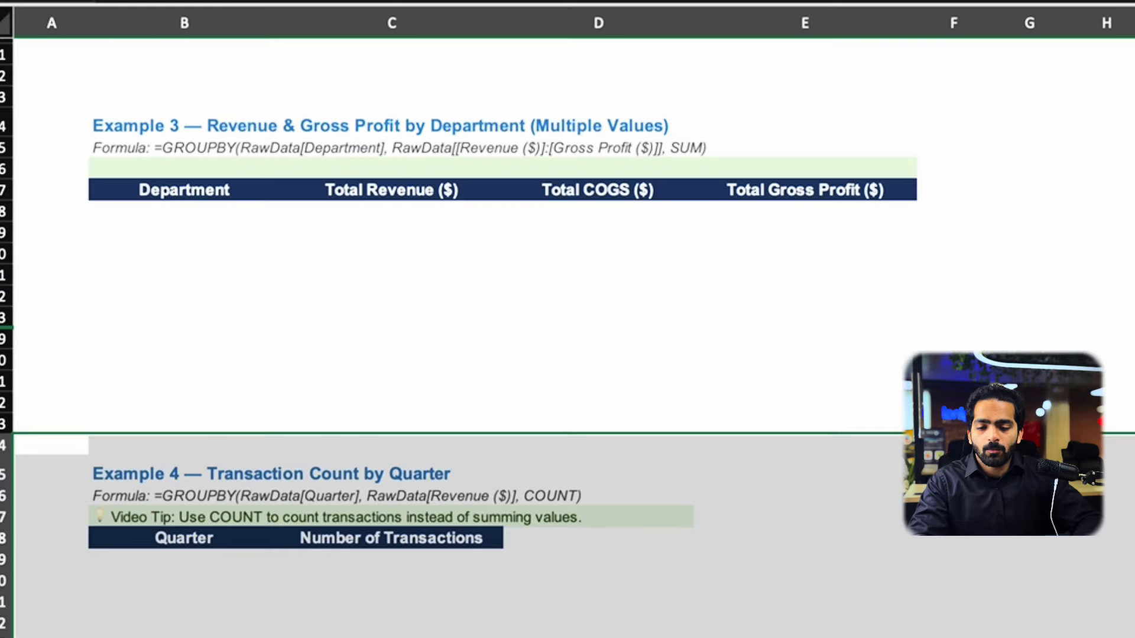
scroll(179, 196, up, 7)
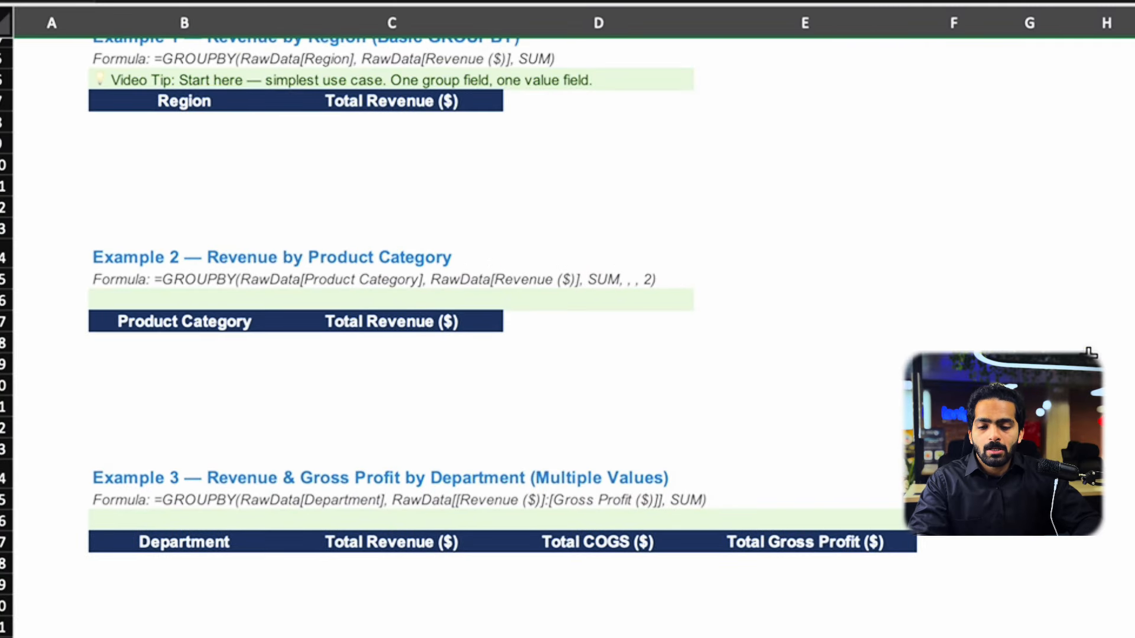
click(153, 200)
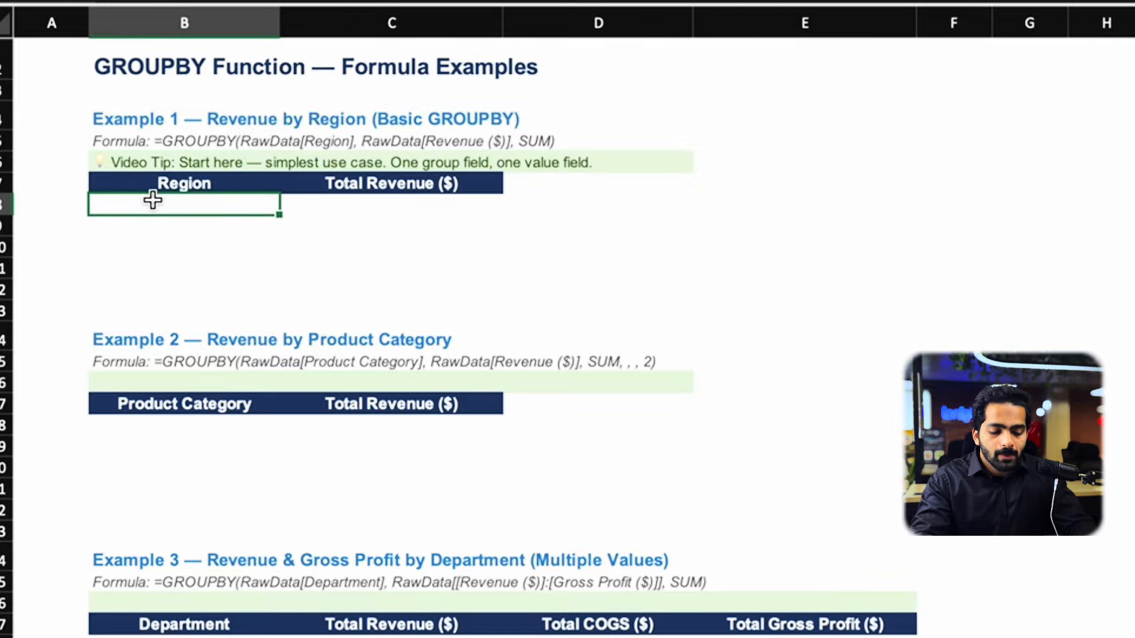
text(=gro)
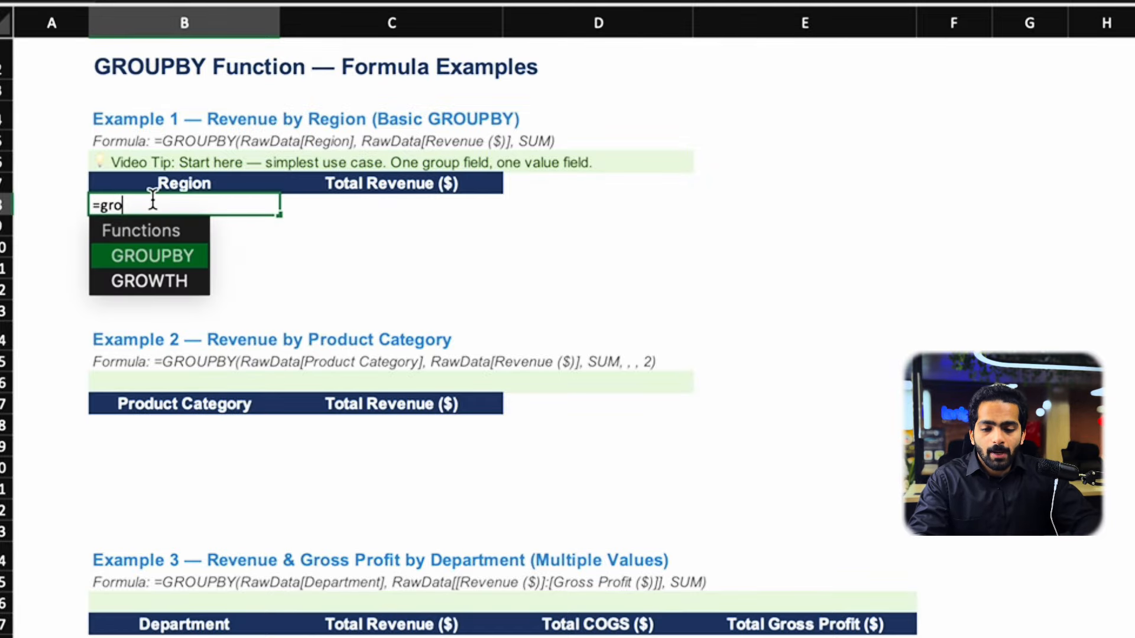
key(Tab)
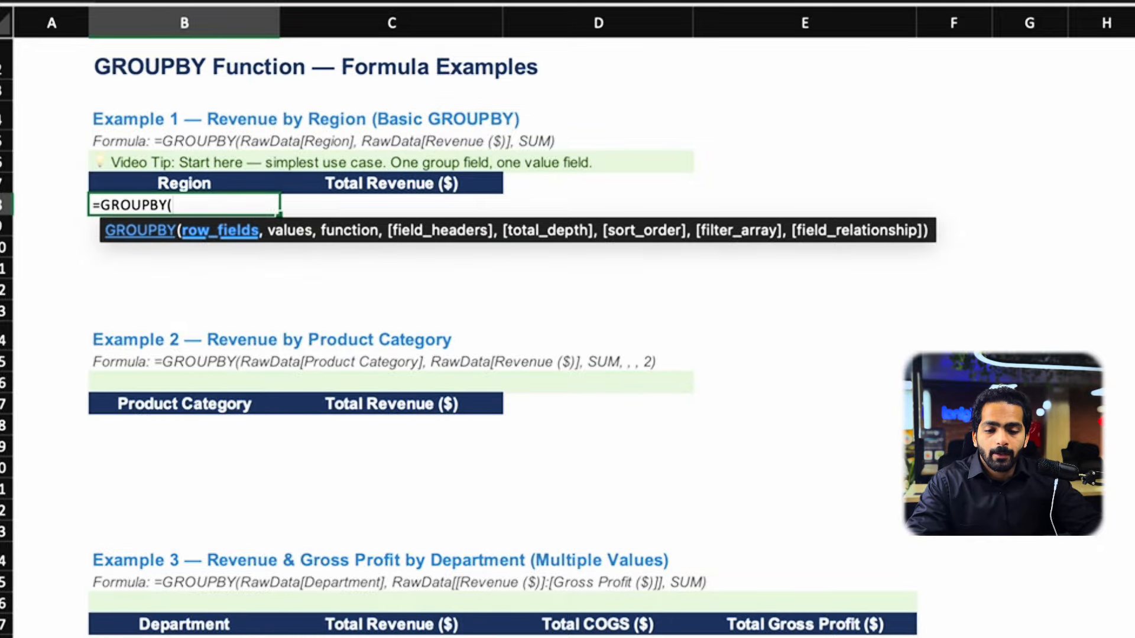
click(177, 637)
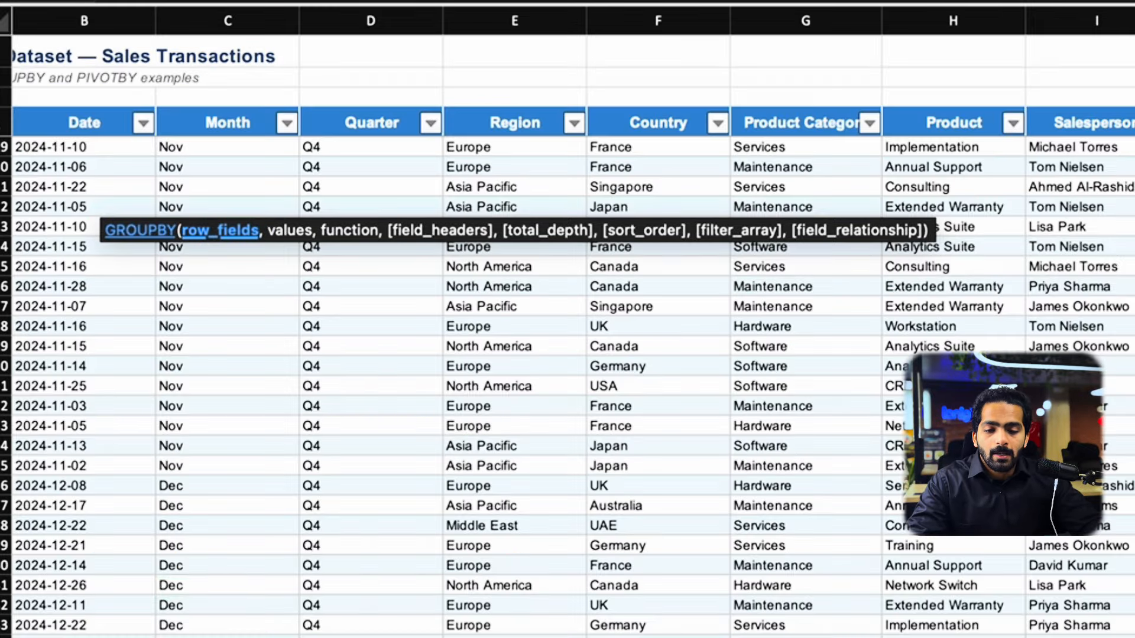
click(502, 149)
scroll(502, 149, up, 3)
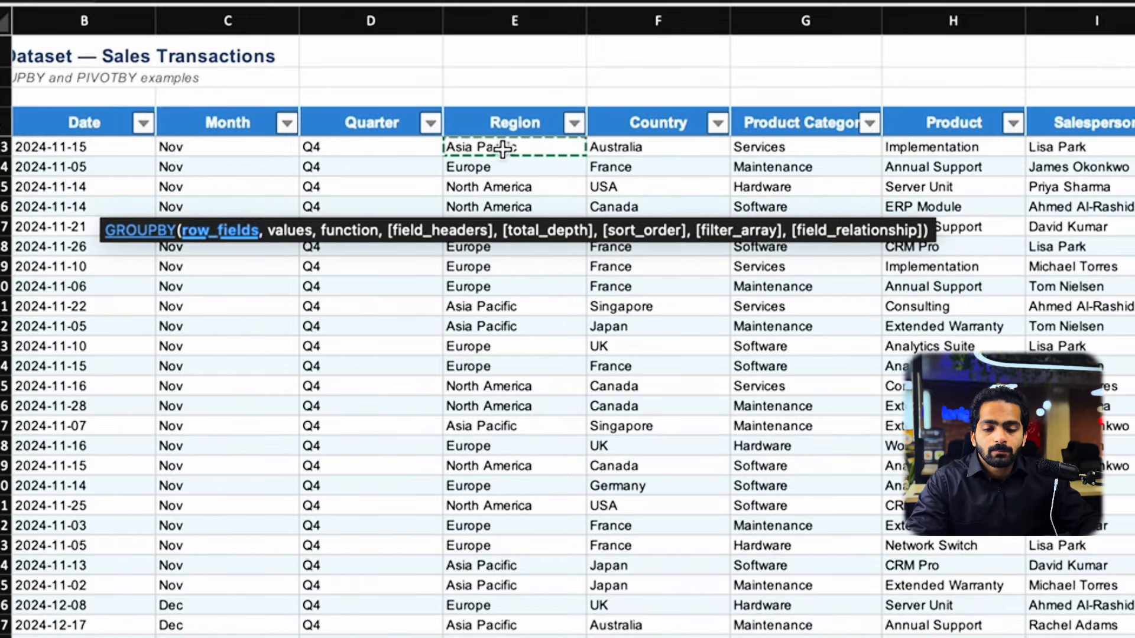
key(ctrl+Up)
key(ctrl+shift+Down)
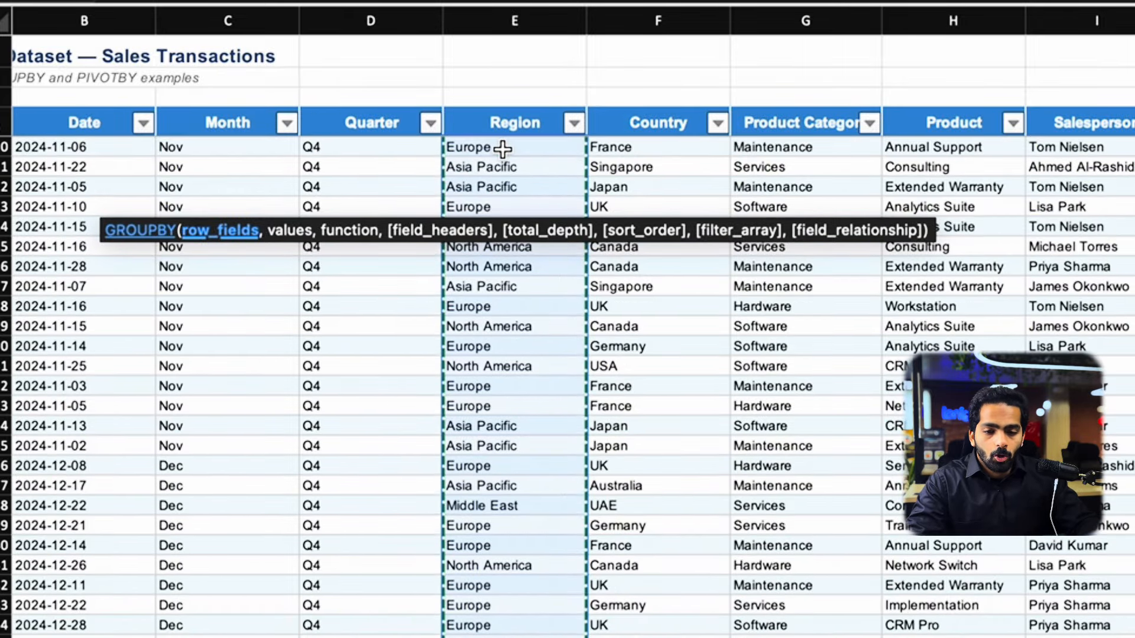
text(,)
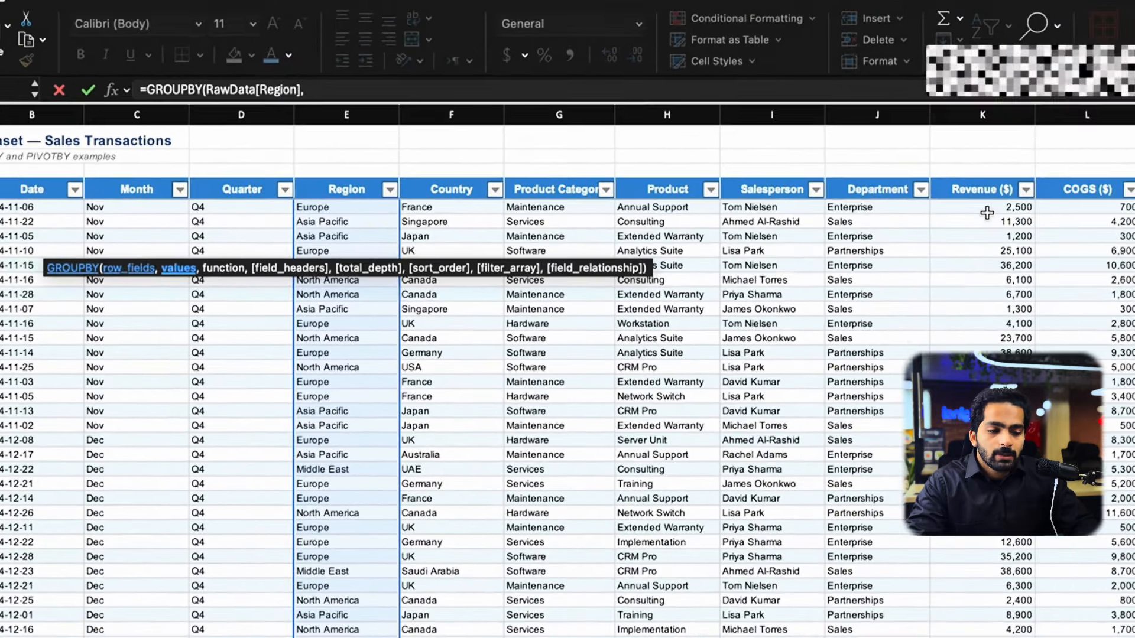
Complete the Example 1 formula with RawData's Revenue ($) column as the values and SUM as the function.
click(988, 213)
key(super+Up)
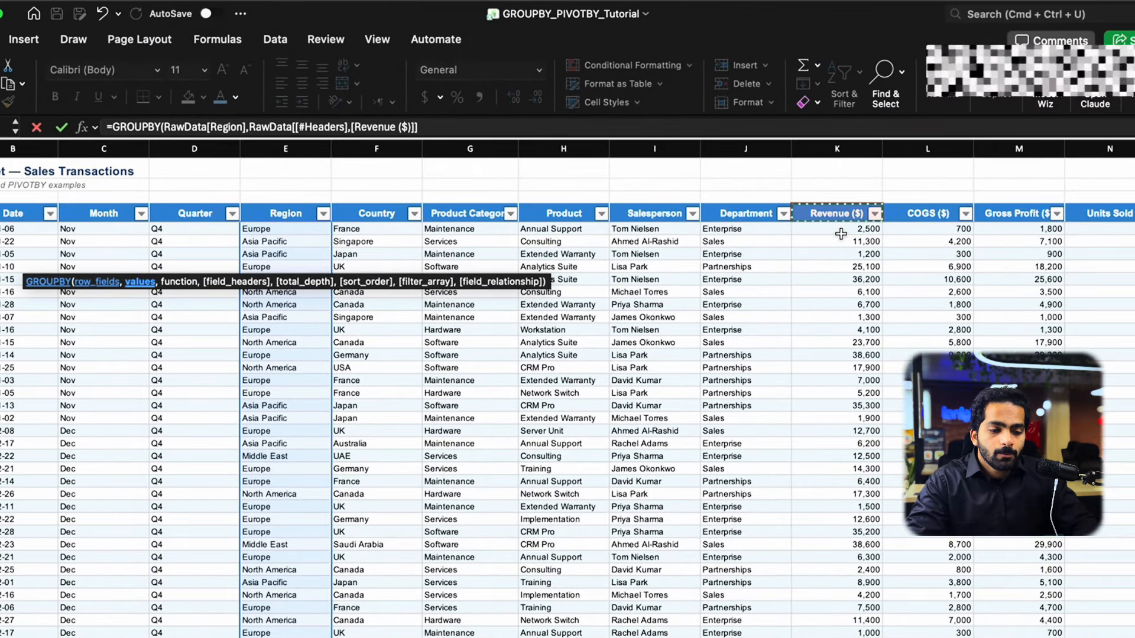
key(Down)
key(super+shift+Down)
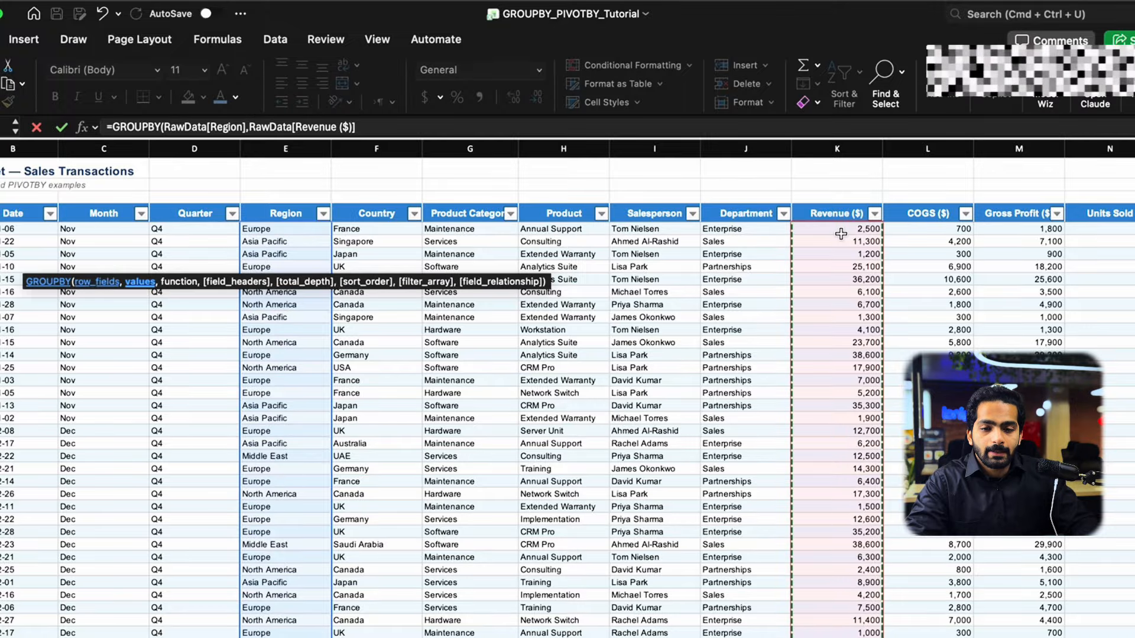
text(,sum)
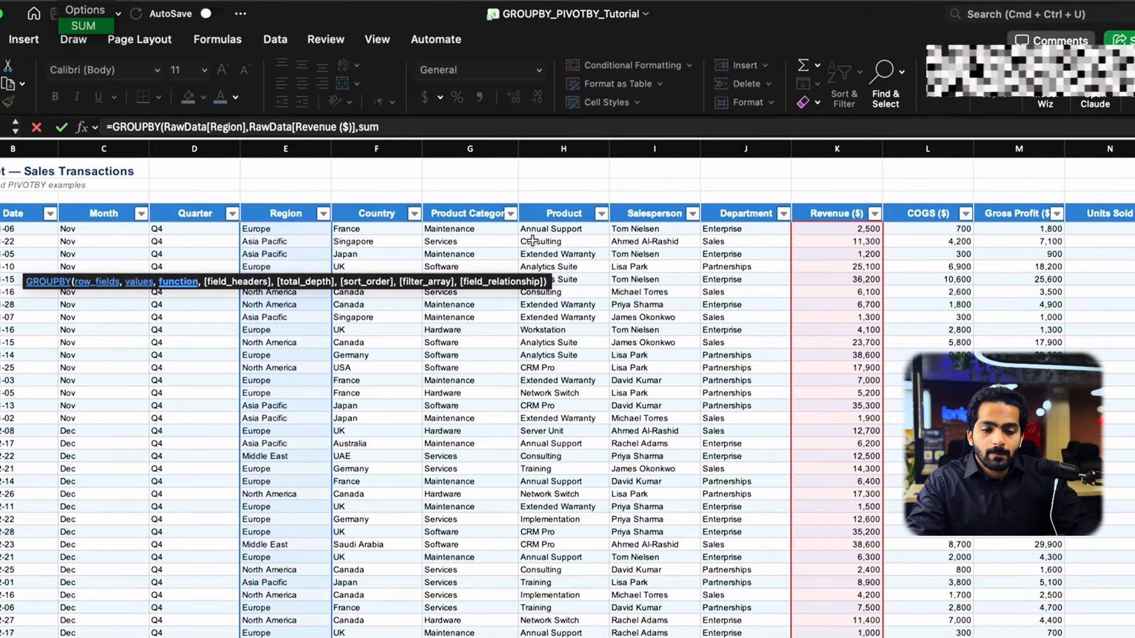
text())
key(Return)
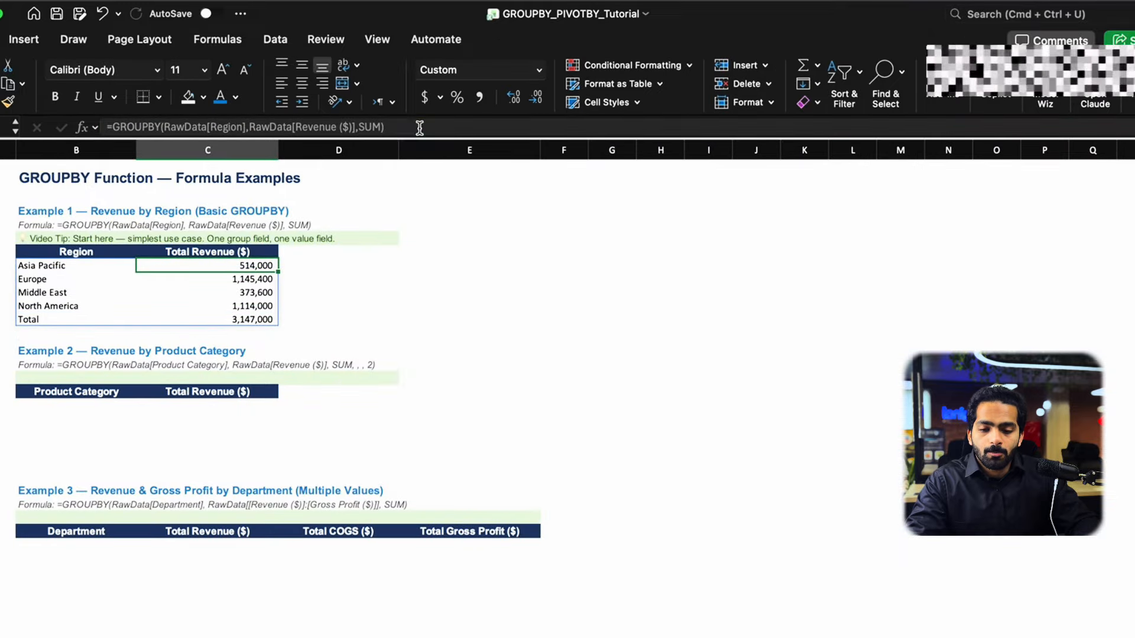
click(71, 264)
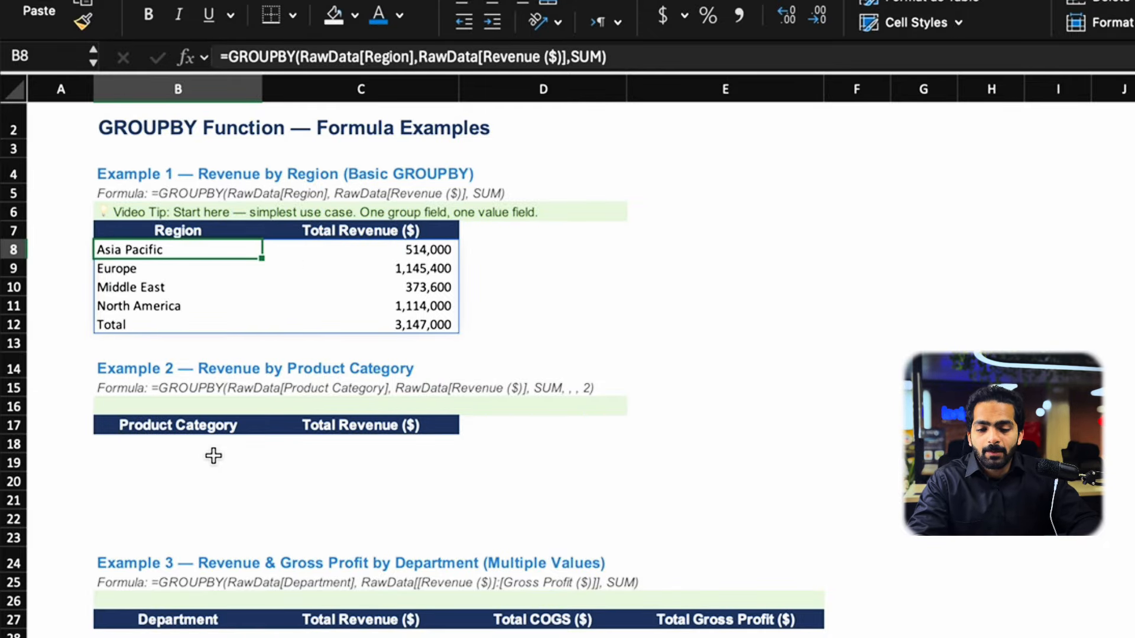
Start a GROUPBY formula in B18 for Example 2, using RawData's whole Product Category column as the row fields.
scroll(214, 455, down, 5)
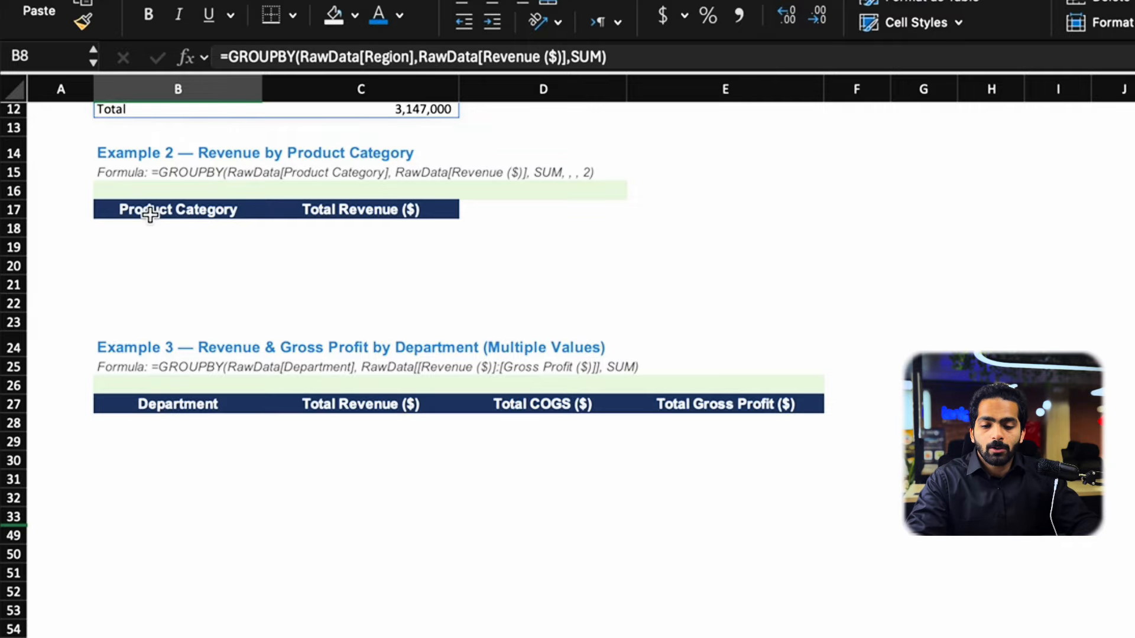
click(142, 231)
text(=groupbt)
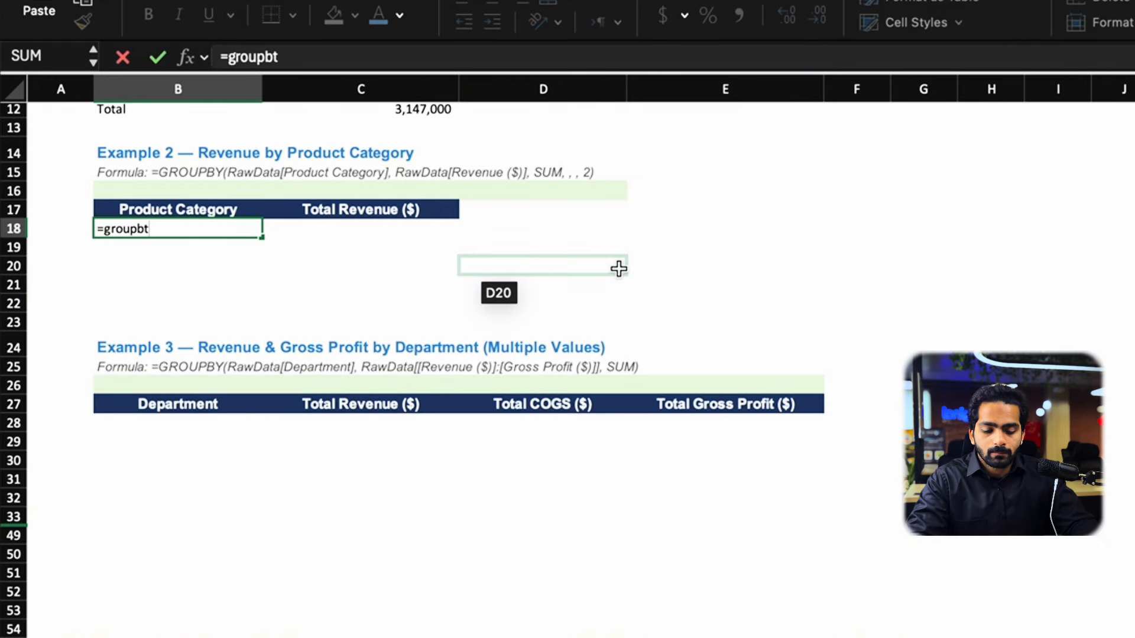
key(BackSpace)
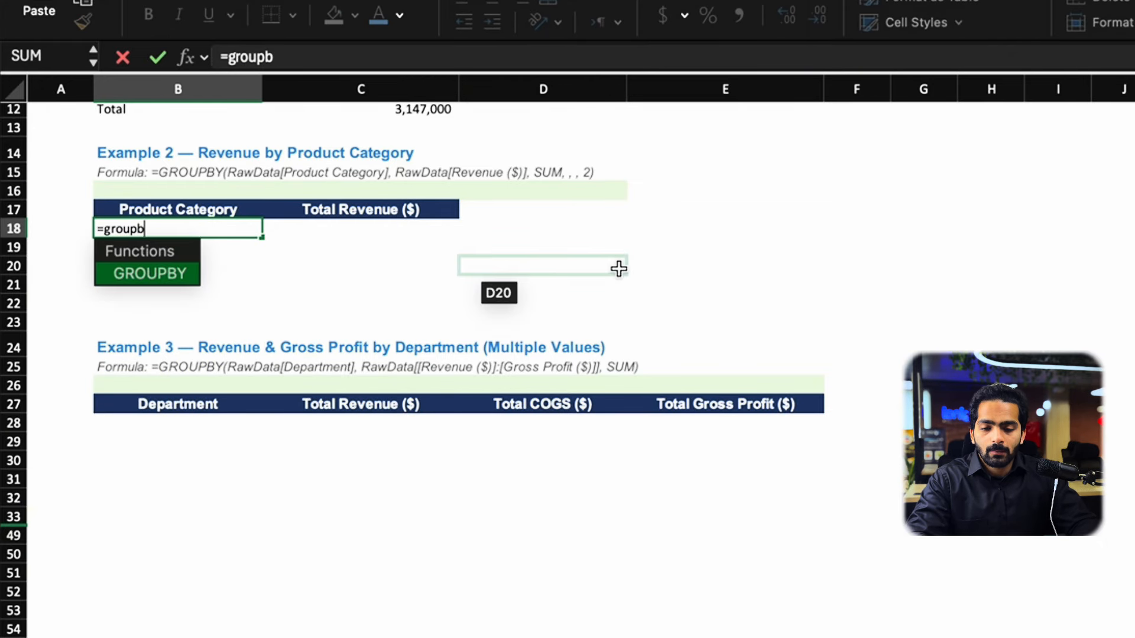
key(Tab)
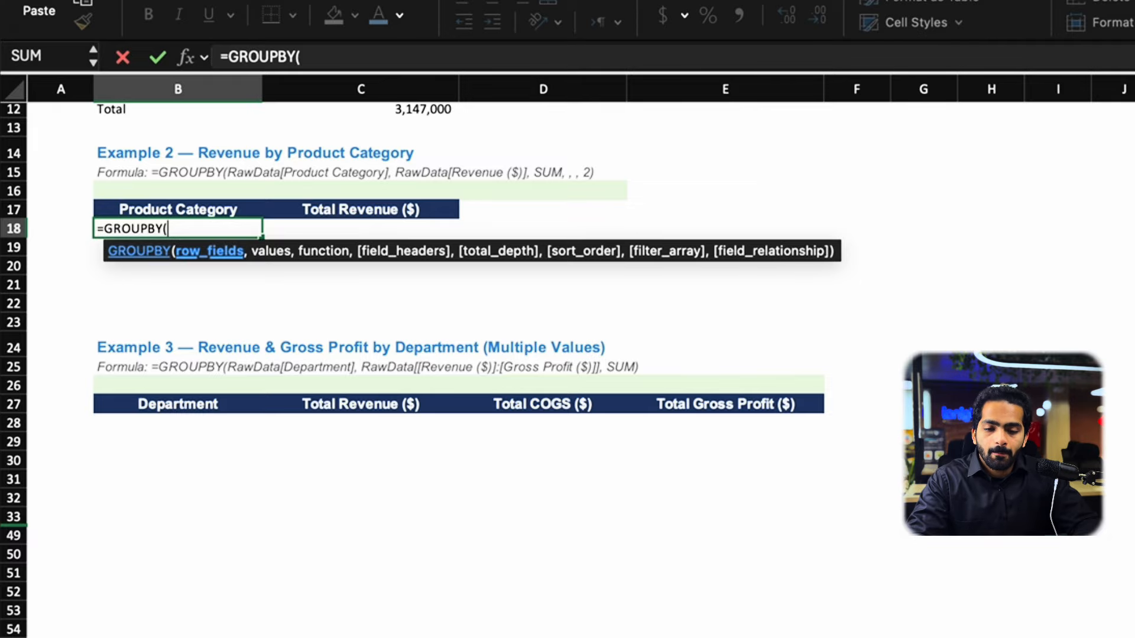
click(177, 636)
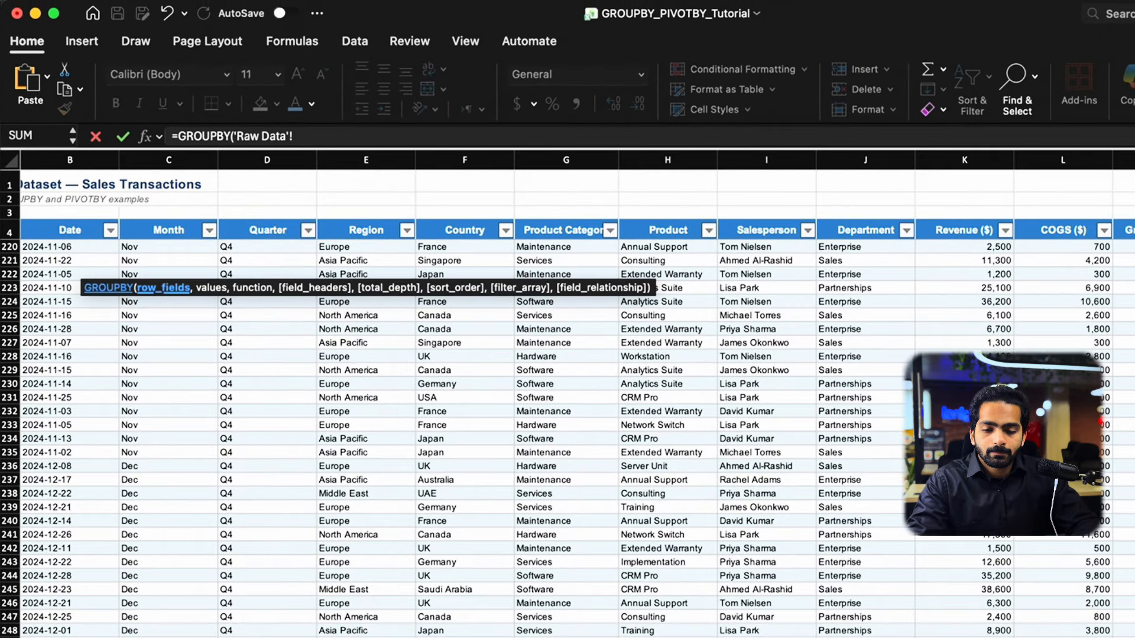
click(248, 636)
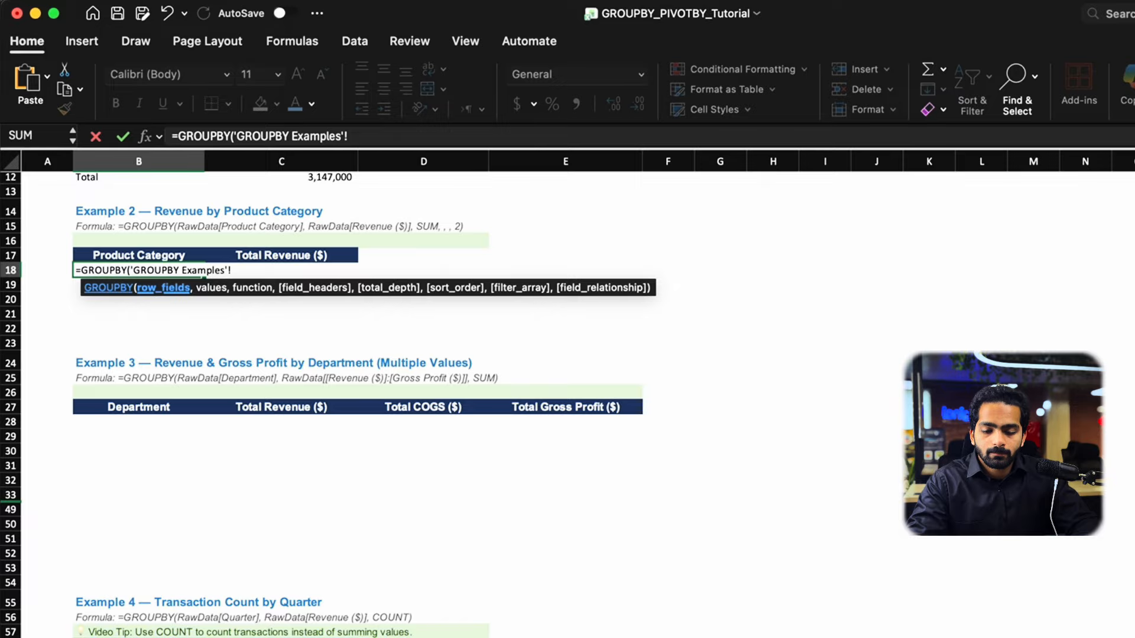
click(178, 636)
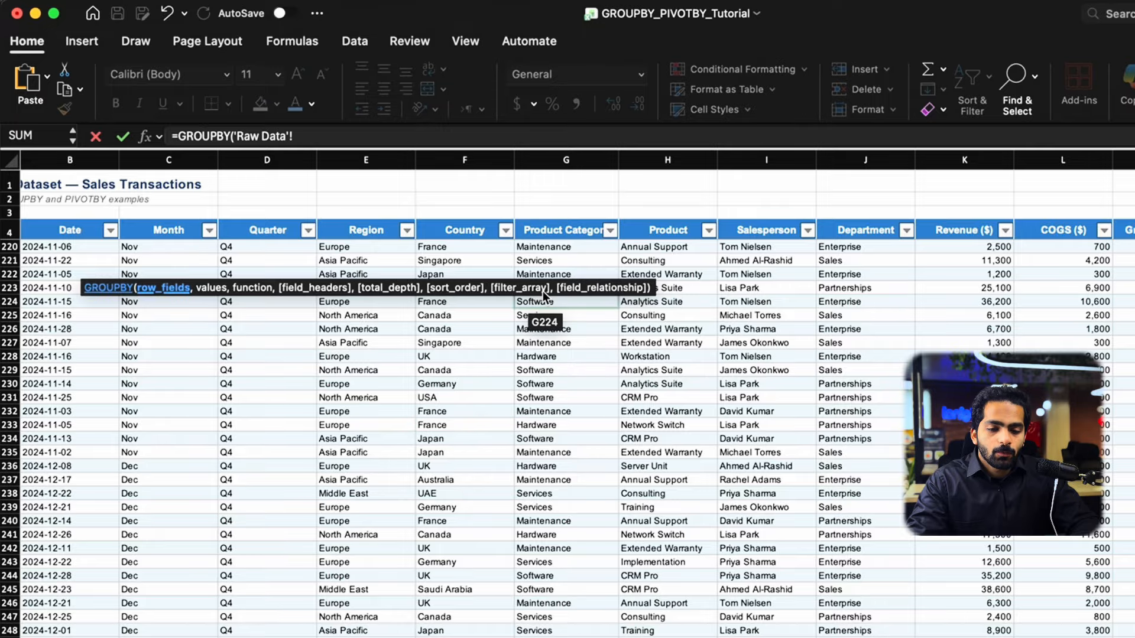
click(562, 249)
key(super+Up)
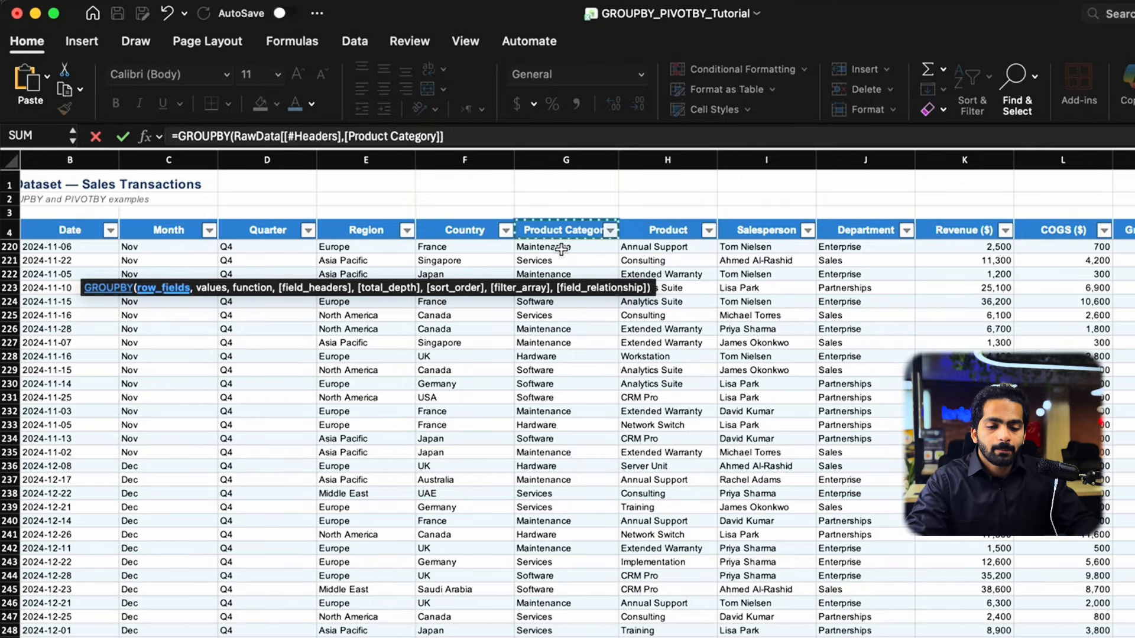
key(Down)
key(super+shift+Down)
text(,)
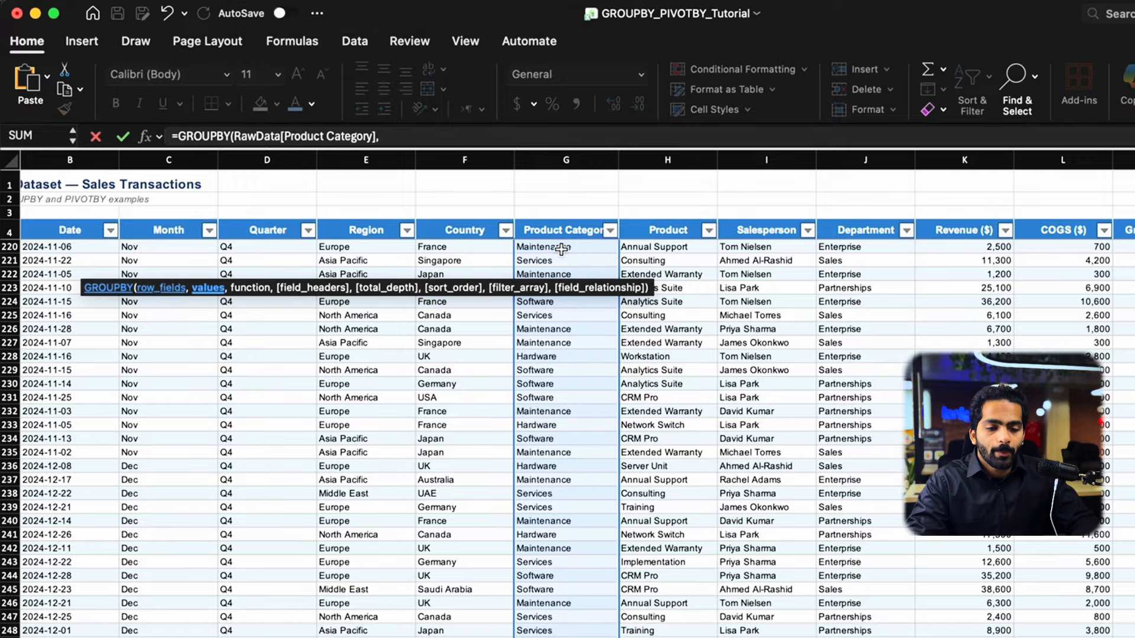
Complete the Example 2 formula with the Revenue ($) column as the values and SUM as the function.
click(953, 244)
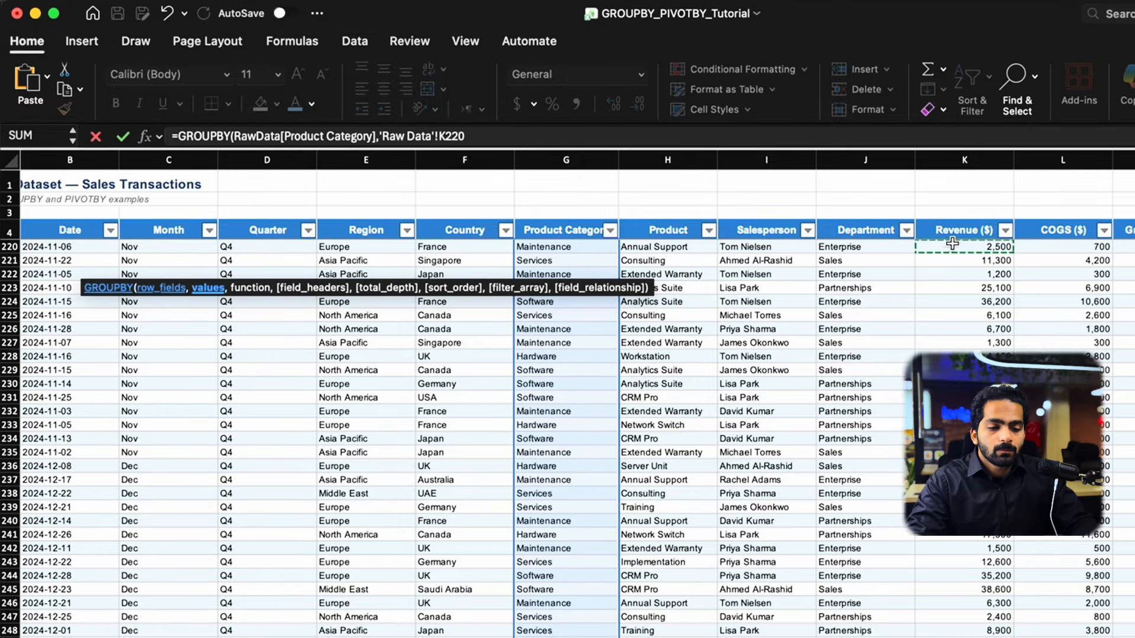
key(super+Up)
key(Down)
key(super+shift+Down)
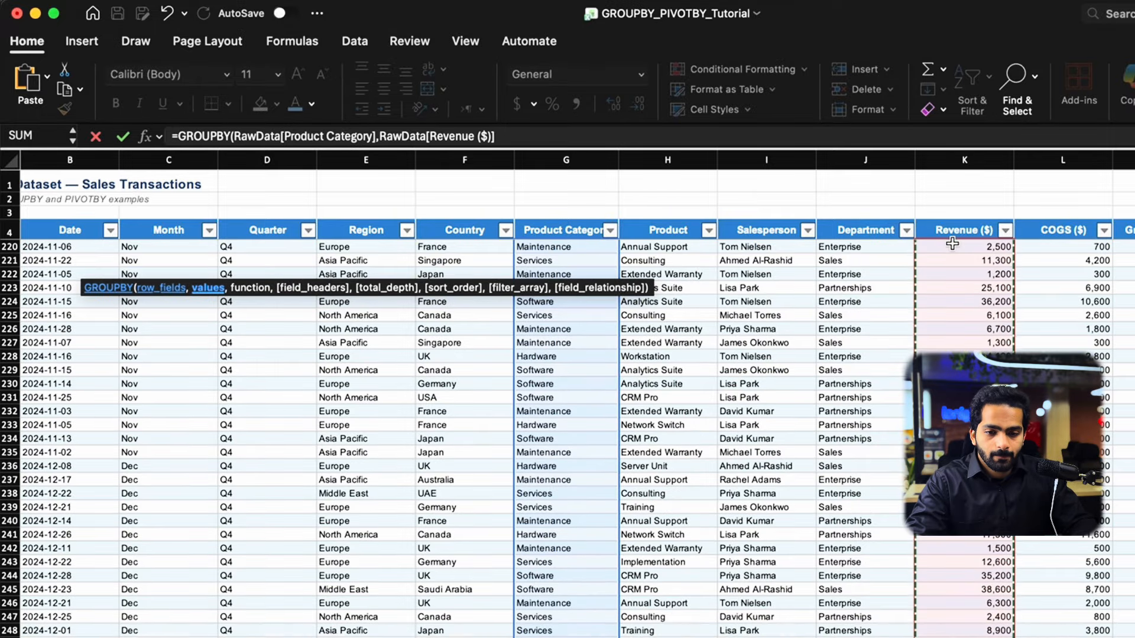
text(,sm)
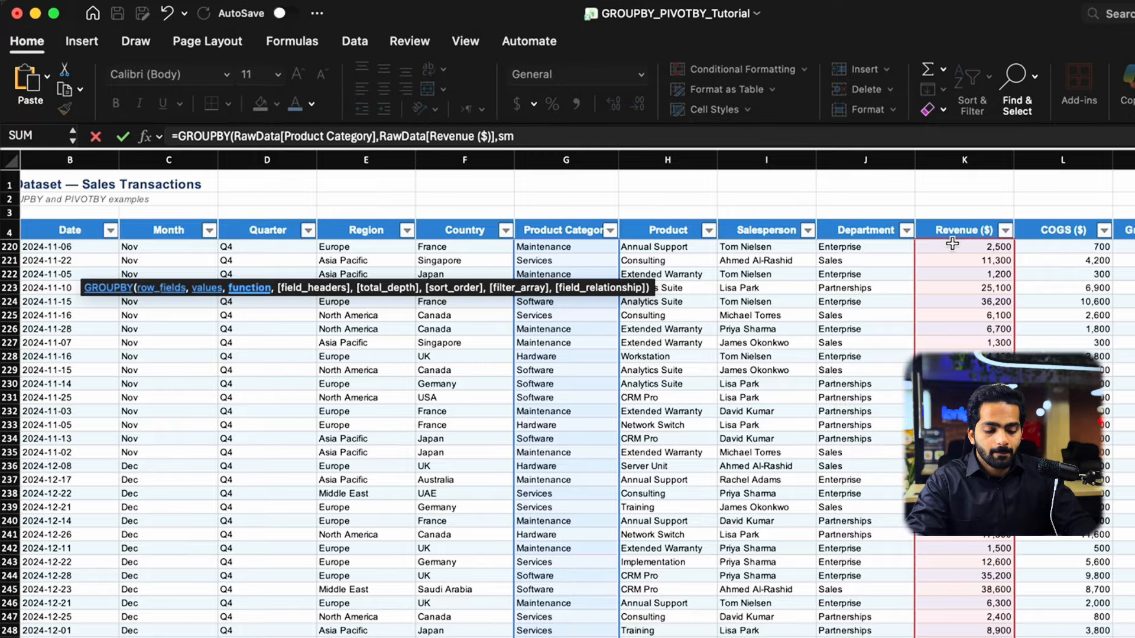
key(BackSpace)
text(um)
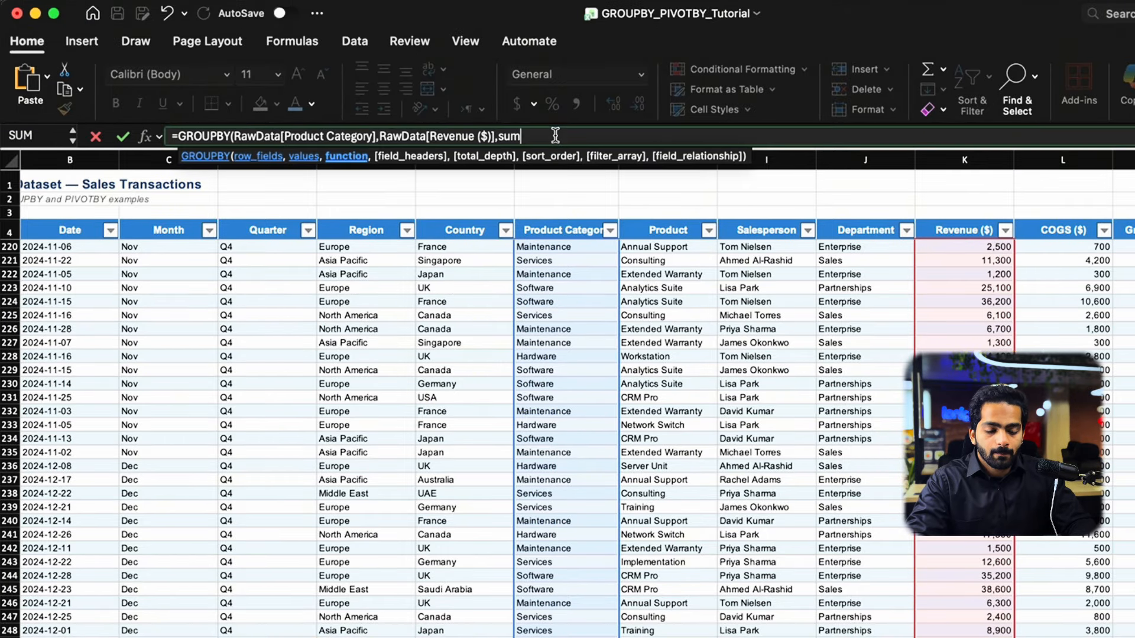
key(Return)
click(115, 271)
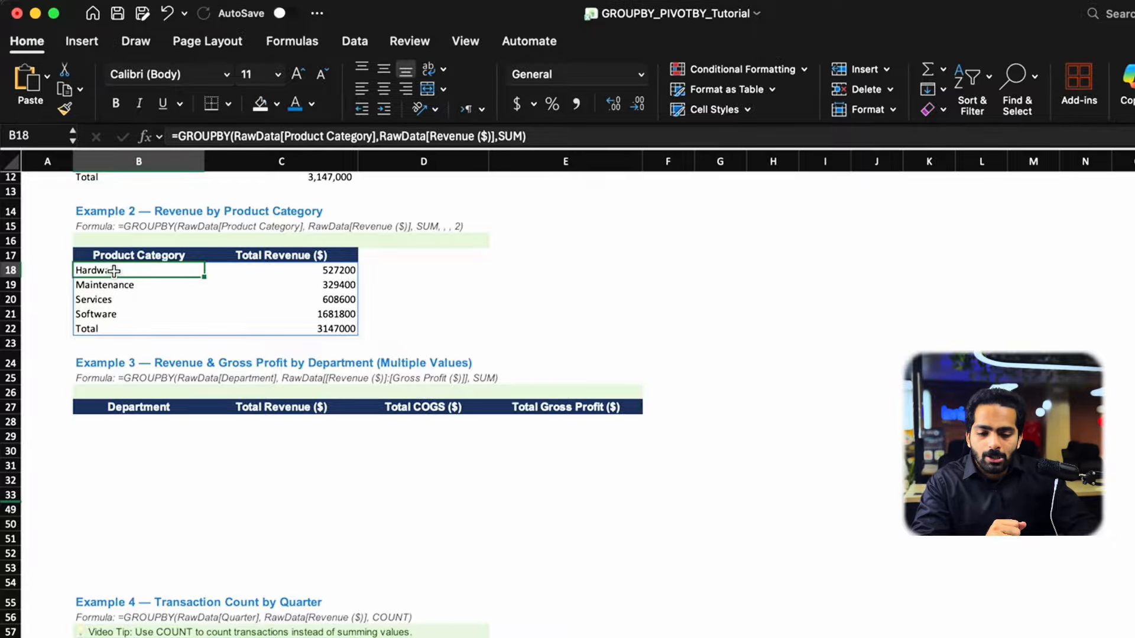
Start a GROUPBY formula in B28 for Example 3, using RawData's whole Department column as the row fields.
click(121, 408)
click(130, 436)
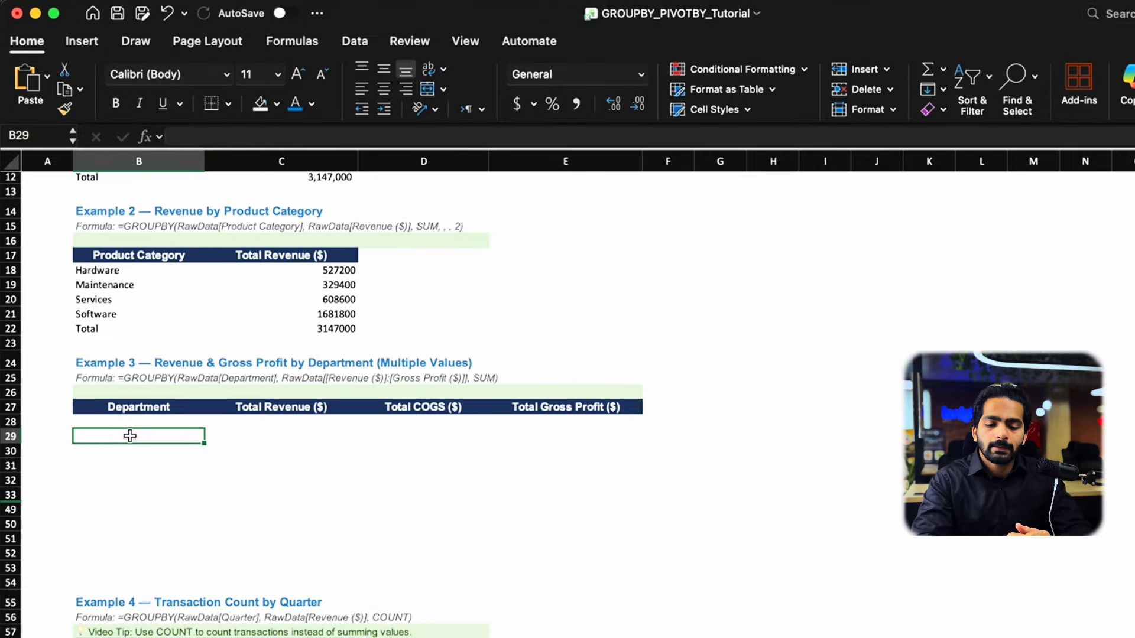
key(Up)
text(=gro)
key(Tab)
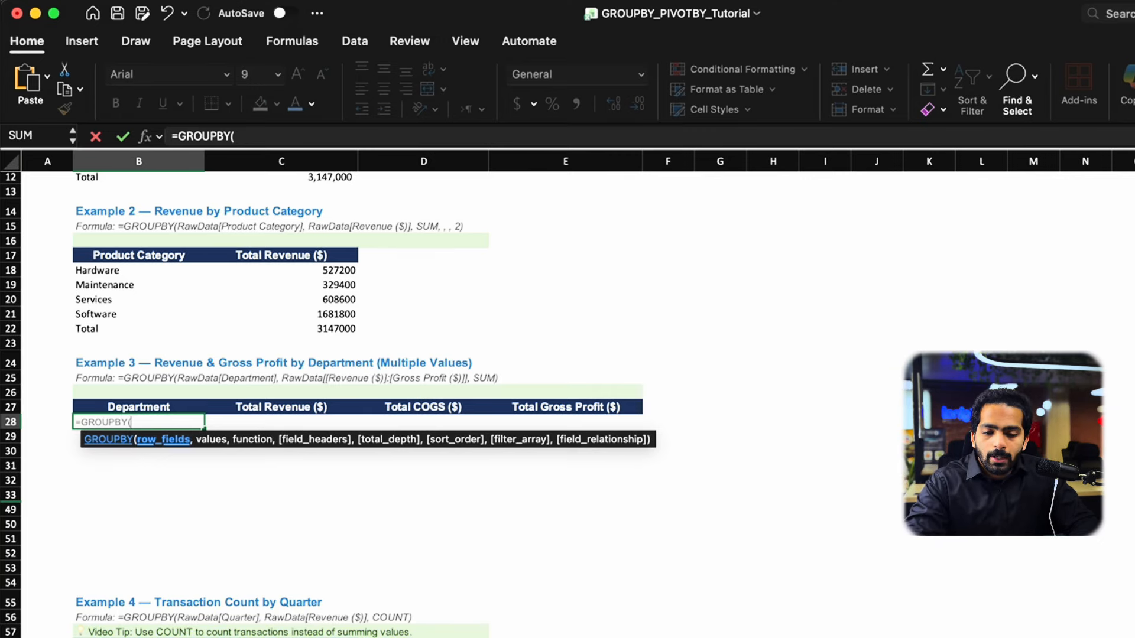
click(127, 637)
click(380, 260)
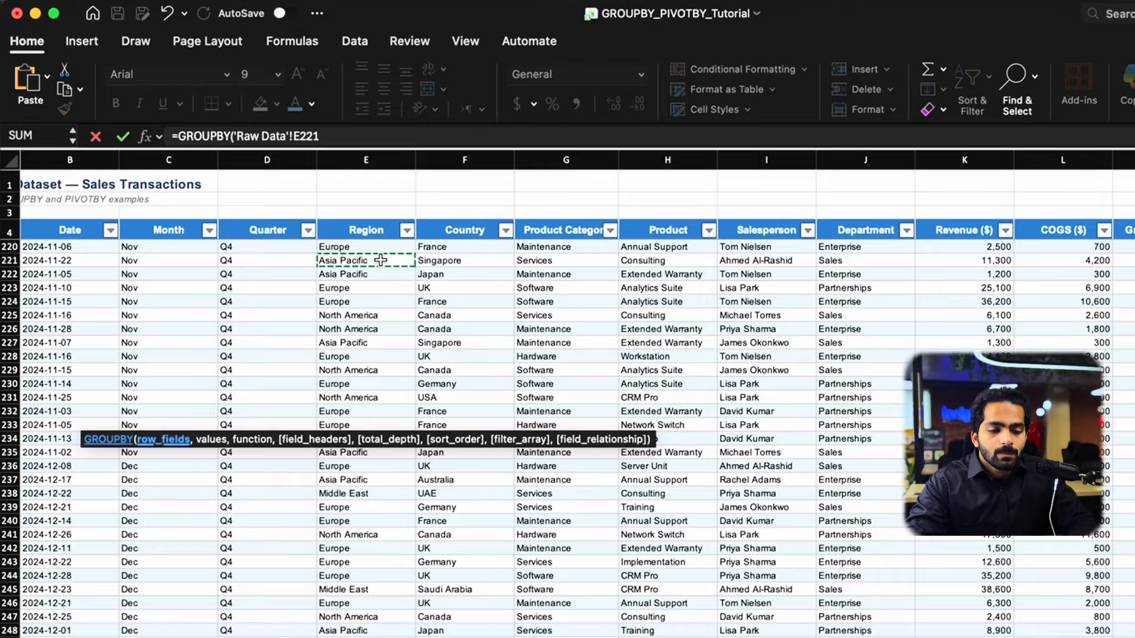
click(869, 262)
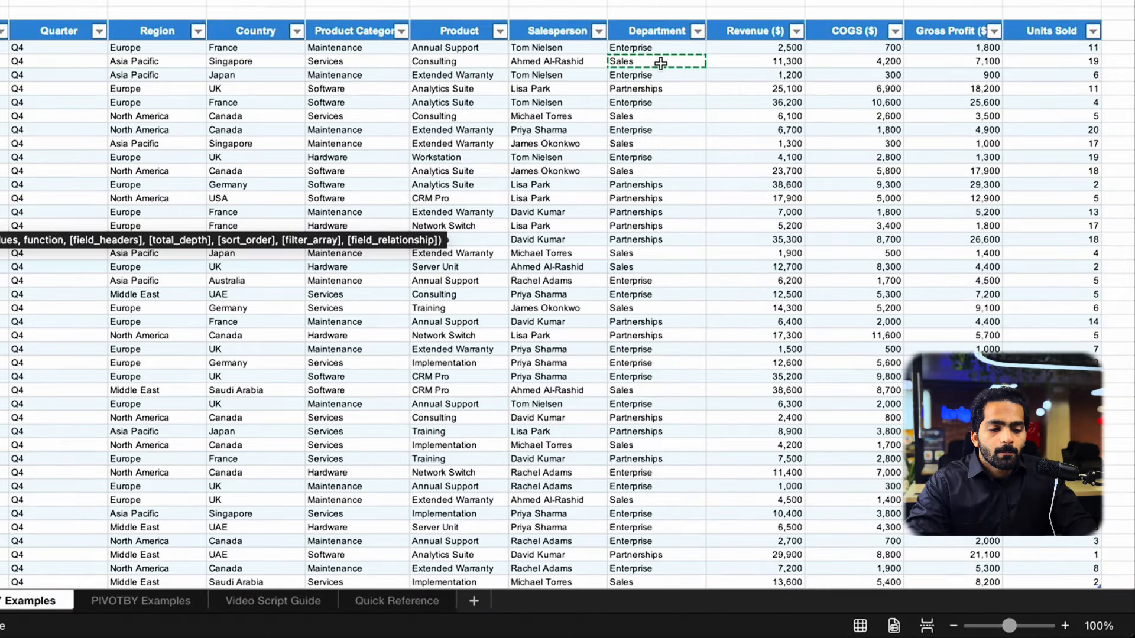
key(super+Up)
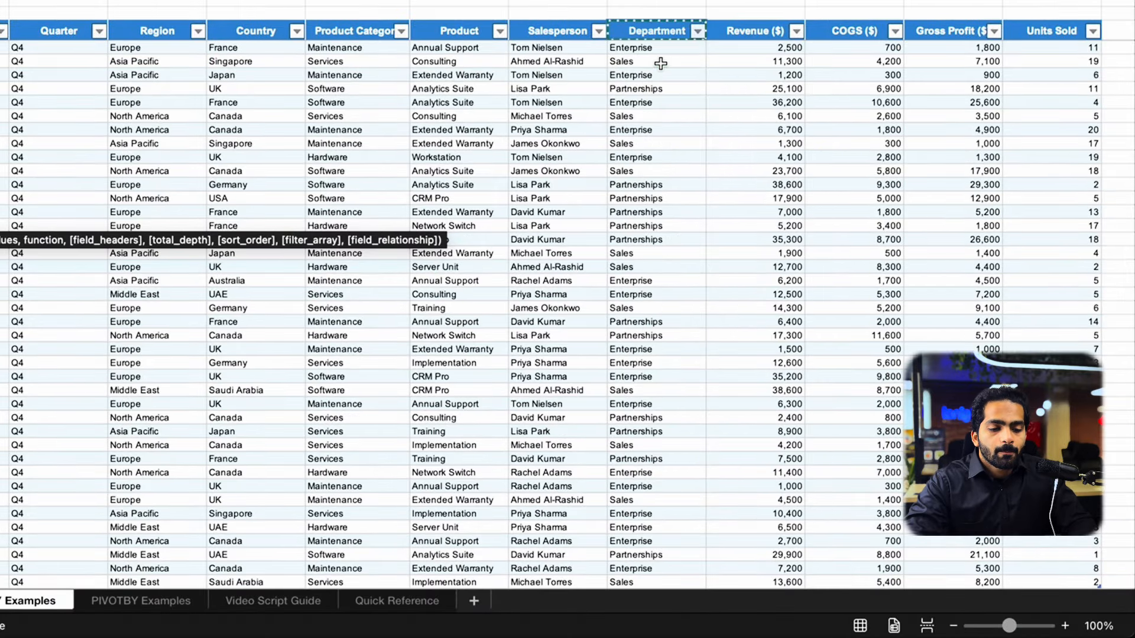
key(Down)
key(shift+super+Down)
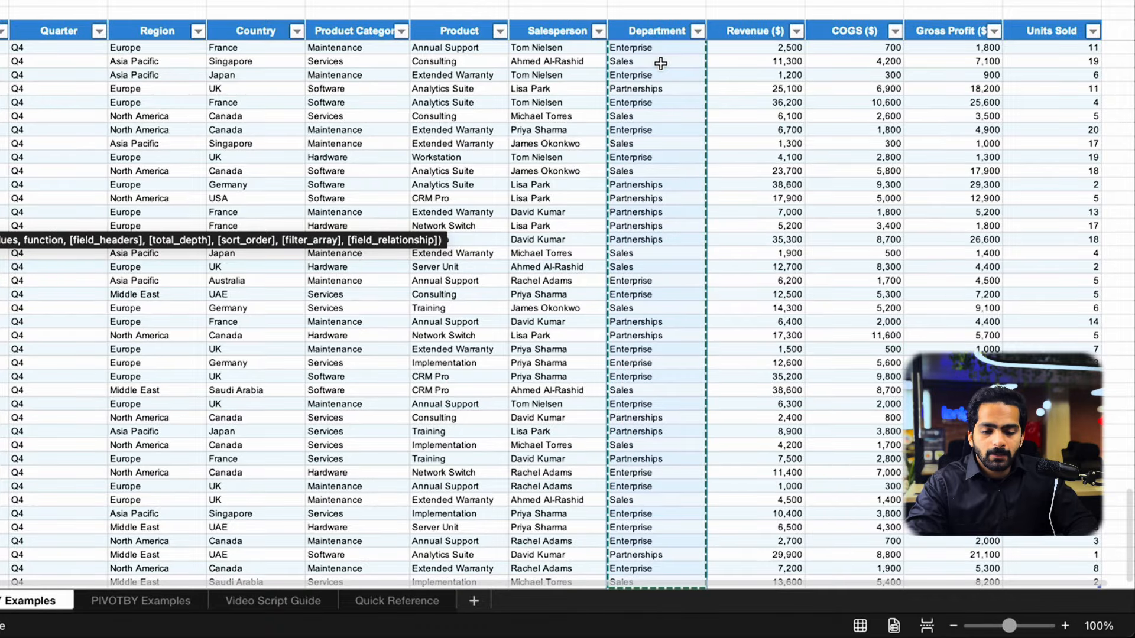
text(,)
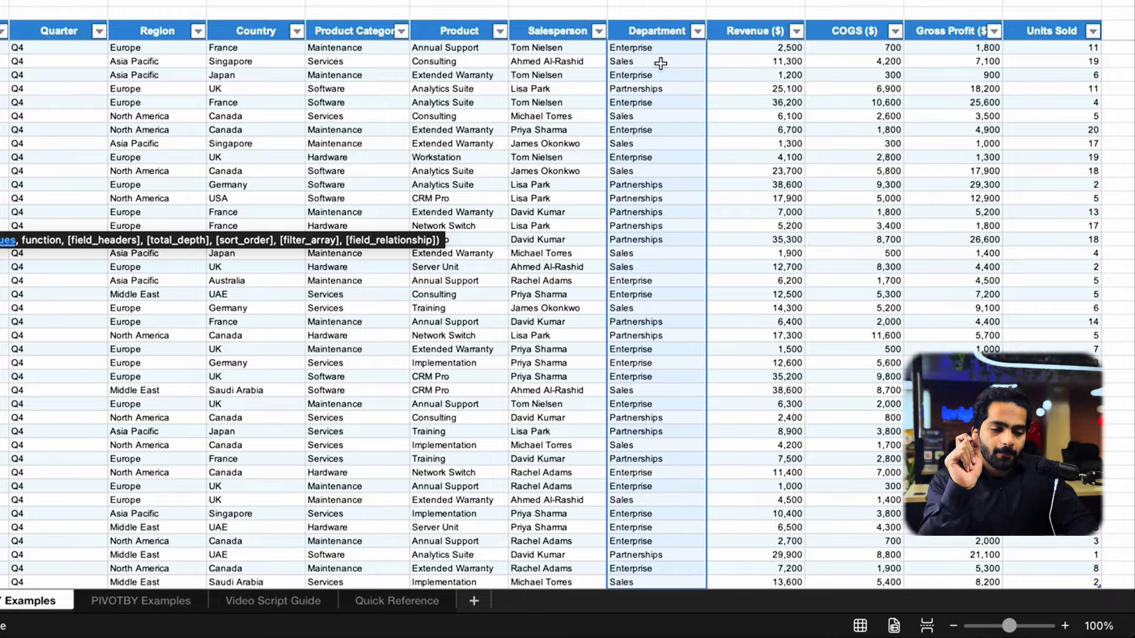
Add RawData's whole Revenue ($) column as the values and open it into a multi-column reference, RawData[[Revenue ($)]:.
click(759, 53)
key(super+Up)
key(Down)
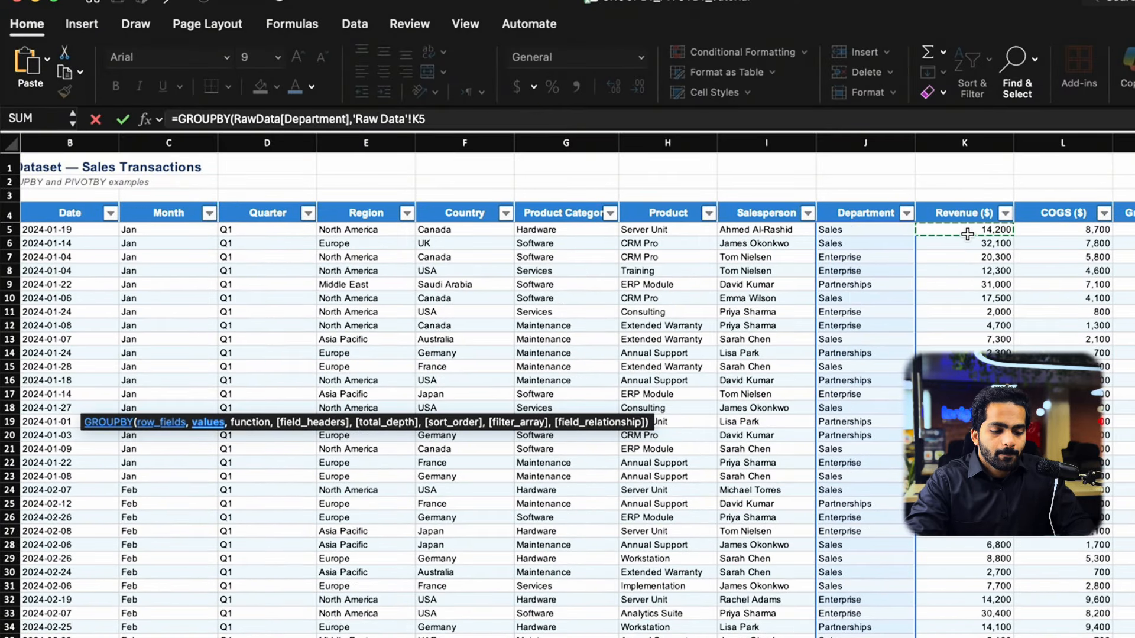
key(super+shift+Down)
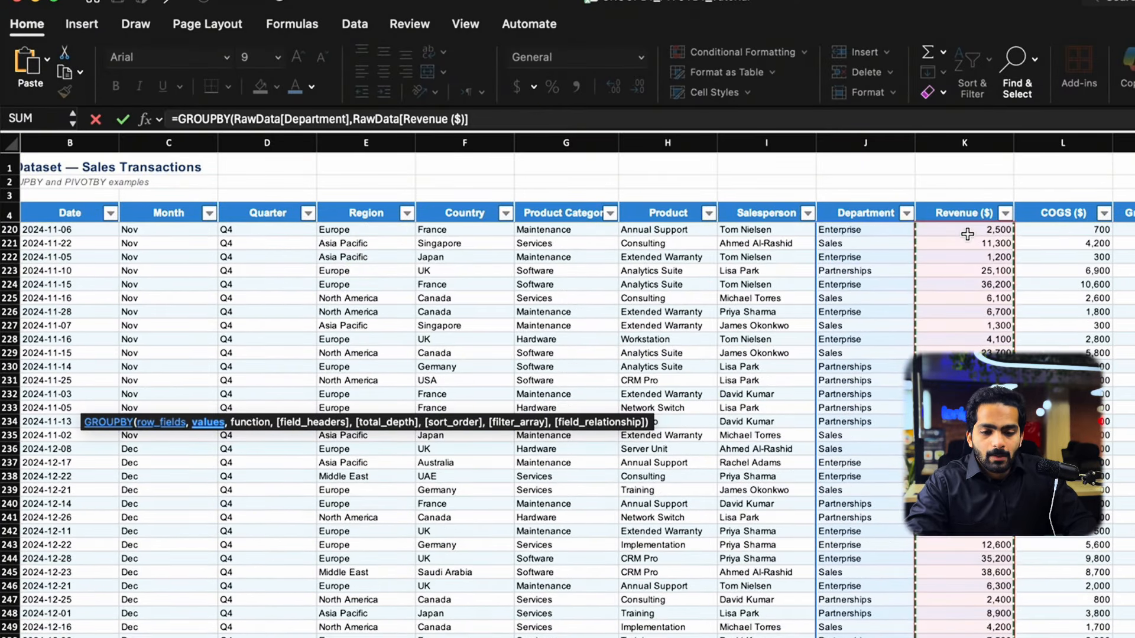
click(403, 120)
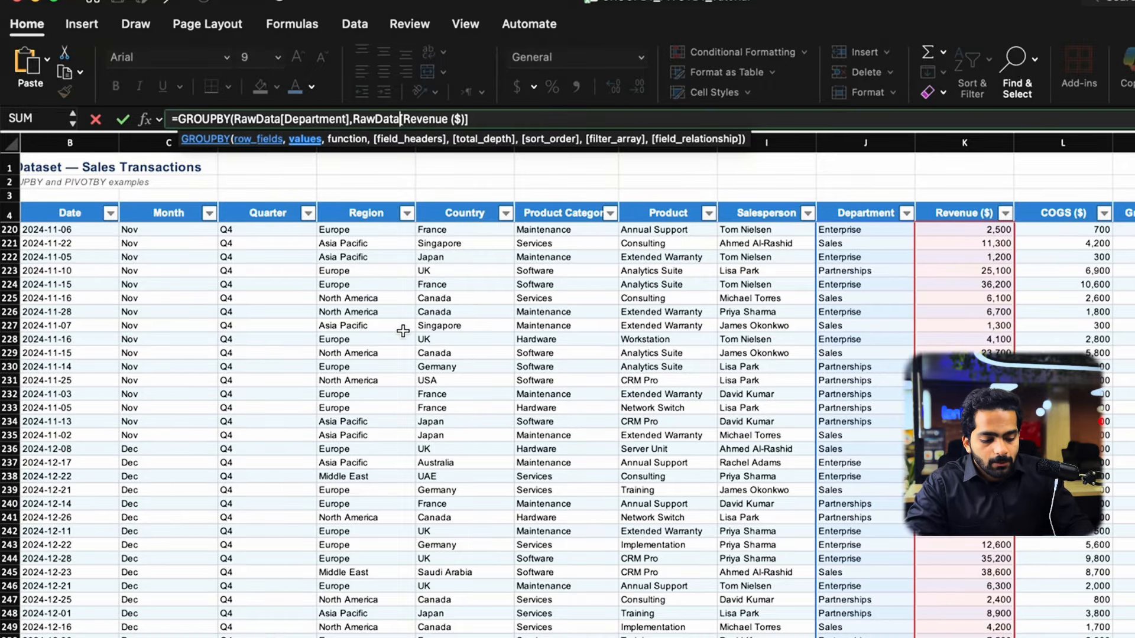
text([)
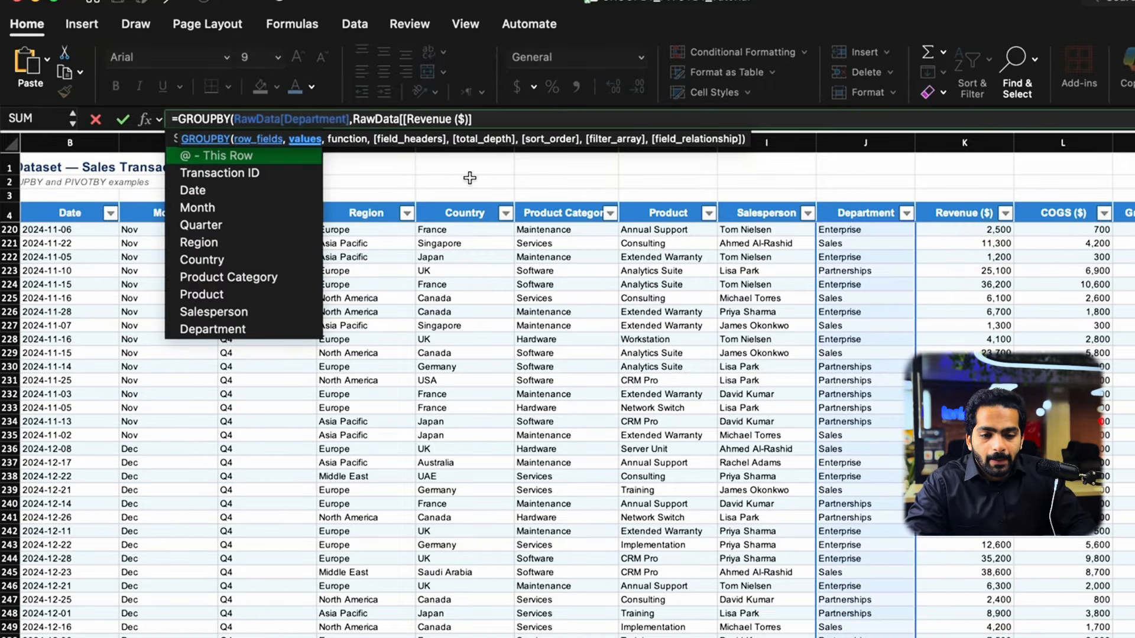
click(488, 120)
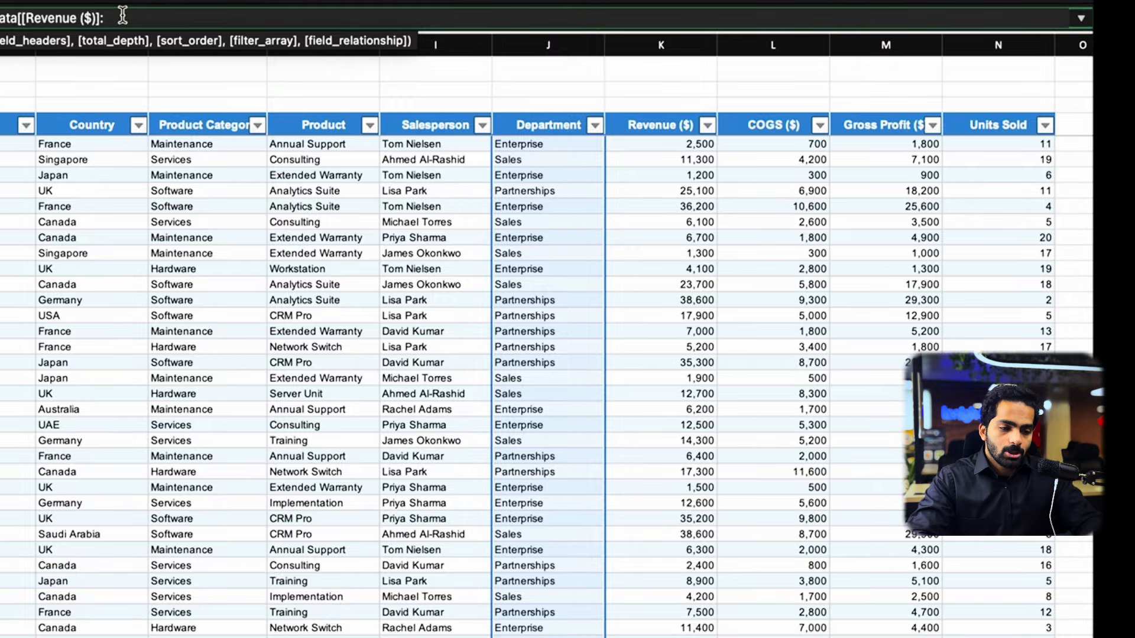
click(879, 236)
key(super+Up)
key(Down)
key(super+shift+Down)
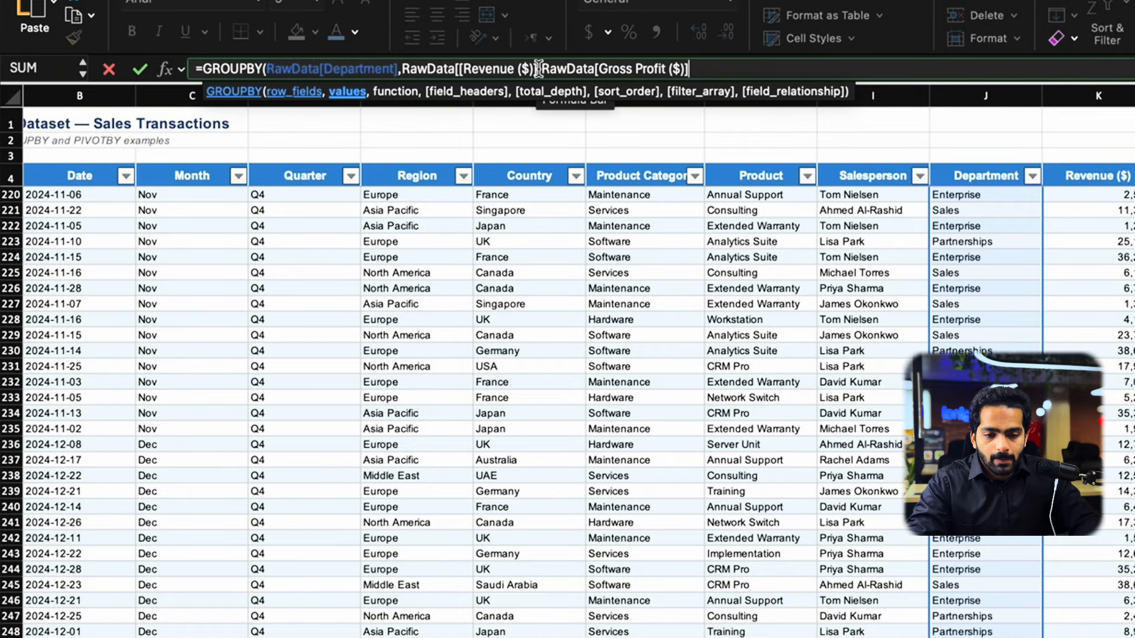
drag(539, 69, 805, 67)
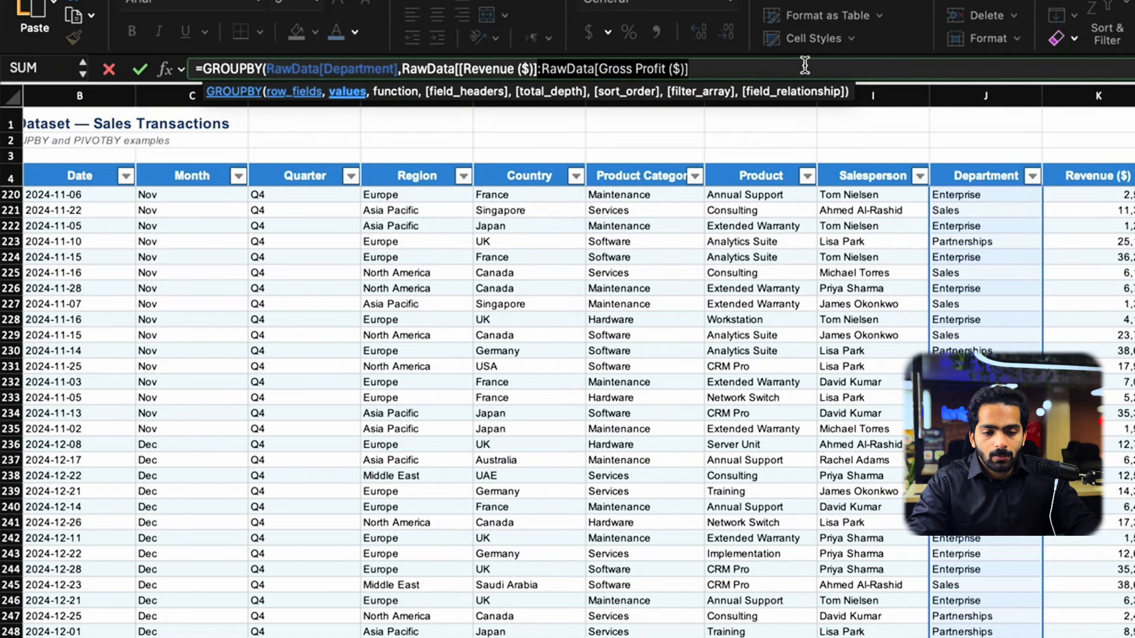
key(BackSpace)
key(BackSpace)
key(BackSpace)
key(BackSpace)
key(BackSpace)
key(BackSpace)
key(BackSpace)
key(BackSpace)
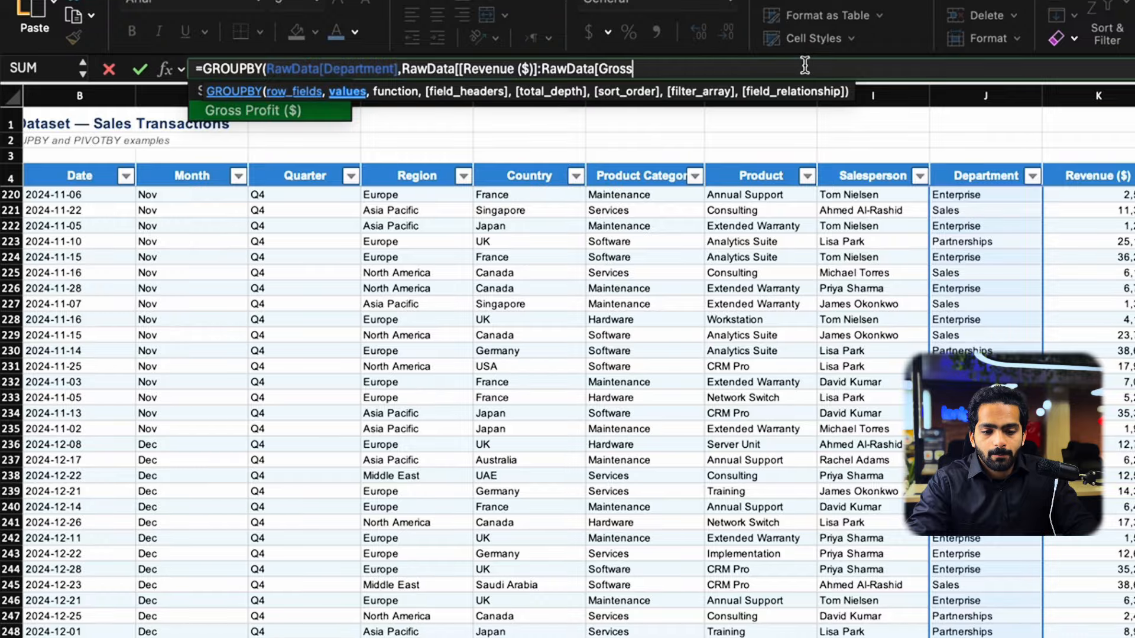
key(BackSpace)
key(BackSpace)
key(BackSpace)
key(BackSpace)
key(BackSpace)
key(BackSpace)
key(BackSpace)
key(BackSpace)
key(BackSpace)
key(BackSpace)
key(BackSpace)
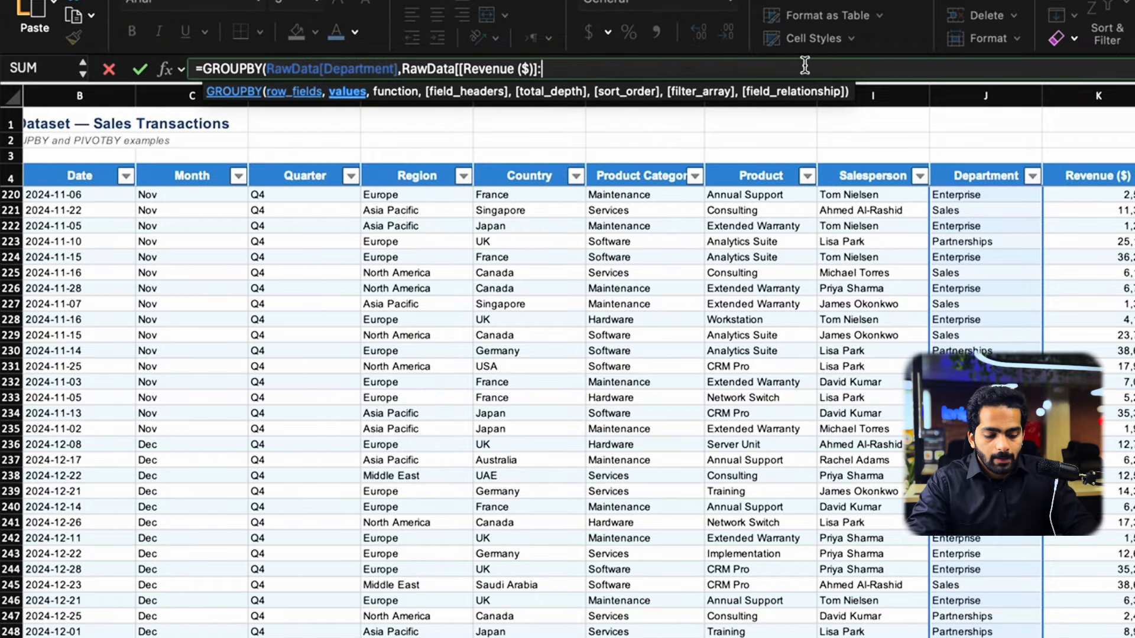
Extend the values reference through the Gross Profit ($) column so it reads RawData[[Revenue ($)]:[Gross Profit ($)]].
text([gr)
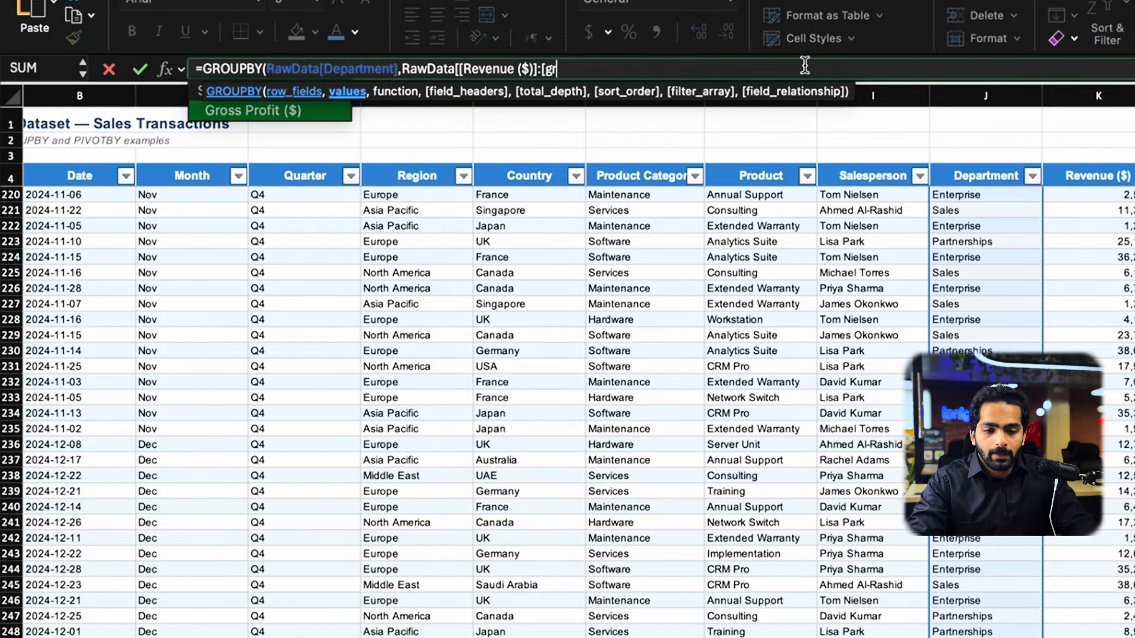
text(o)
key(Tab)
text(])
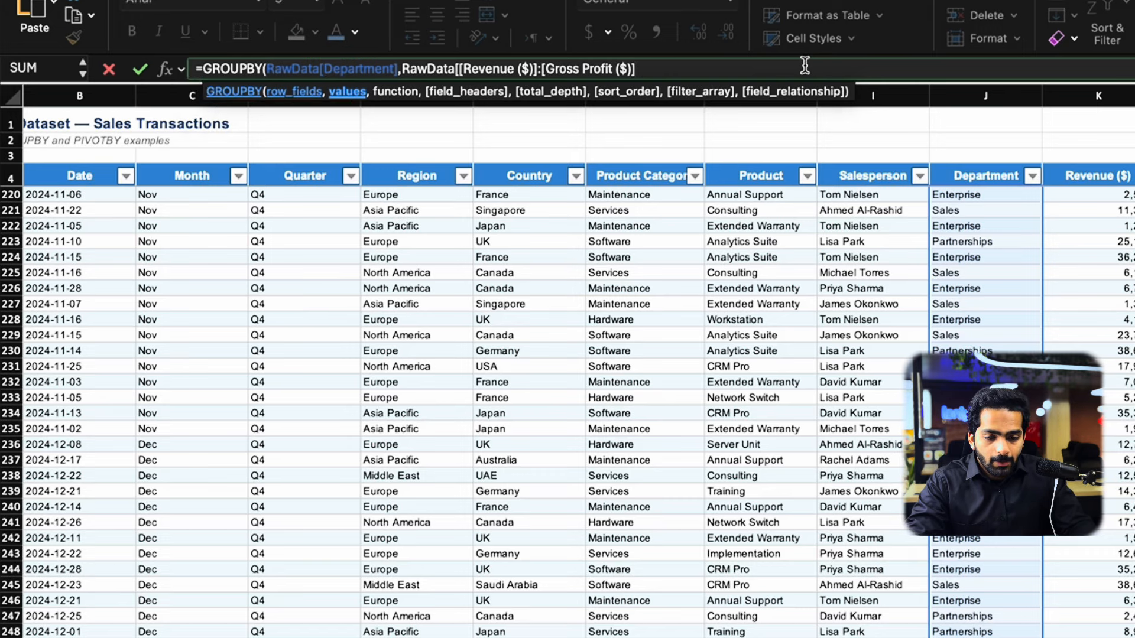
text(])
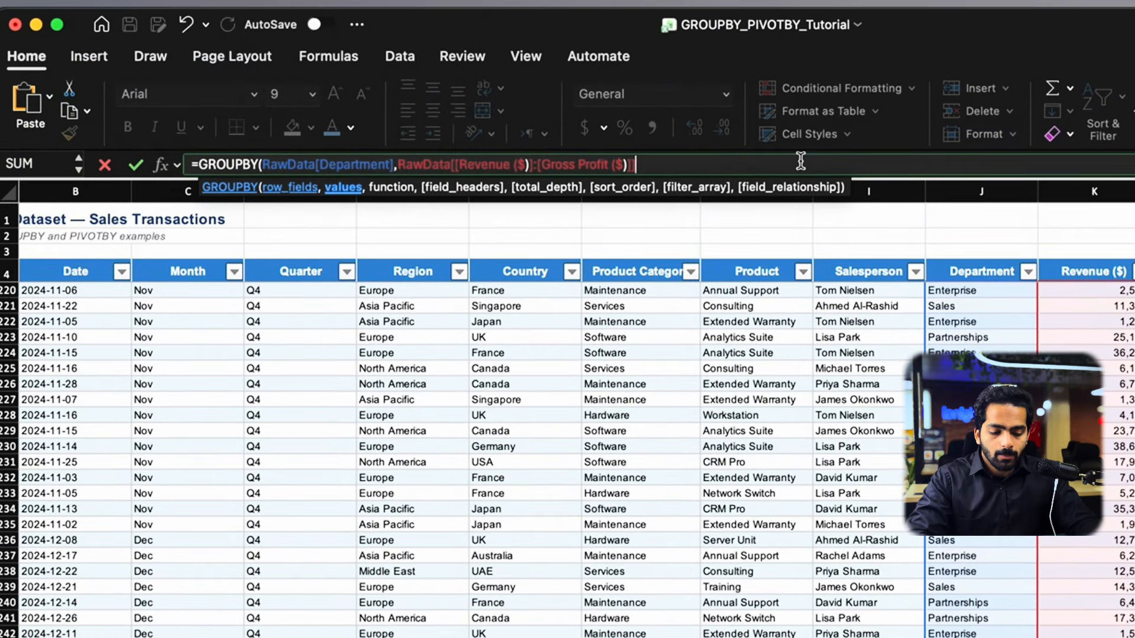
Complete the Example 3 GROUPBY formula with SUM as the function and enter it.
text(,)
text(SUM)
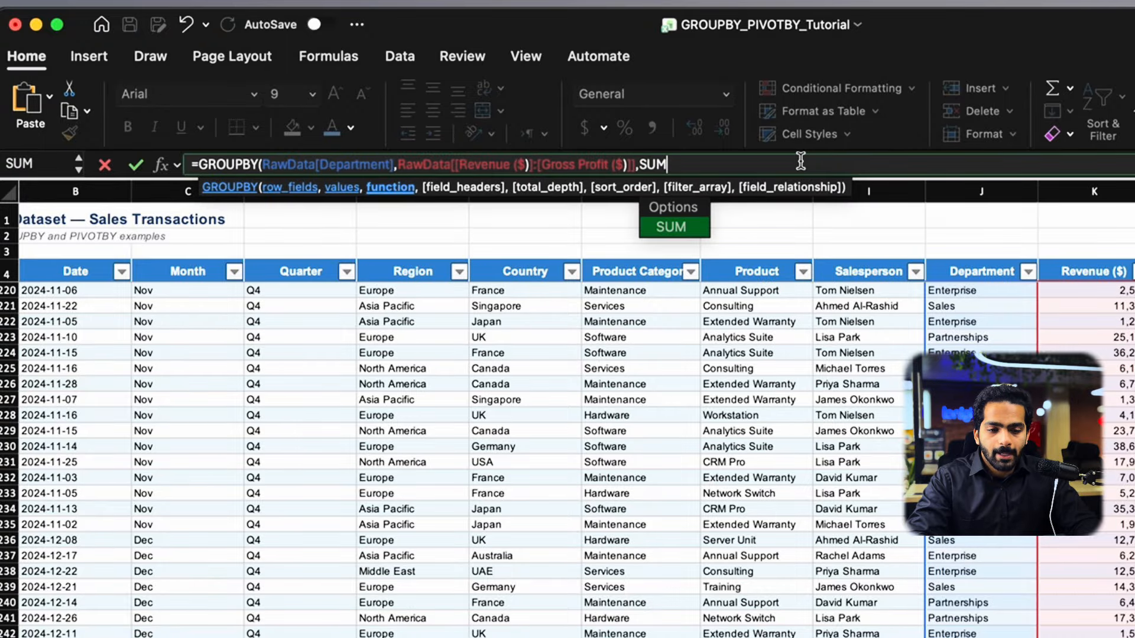
key(Tab)
text())
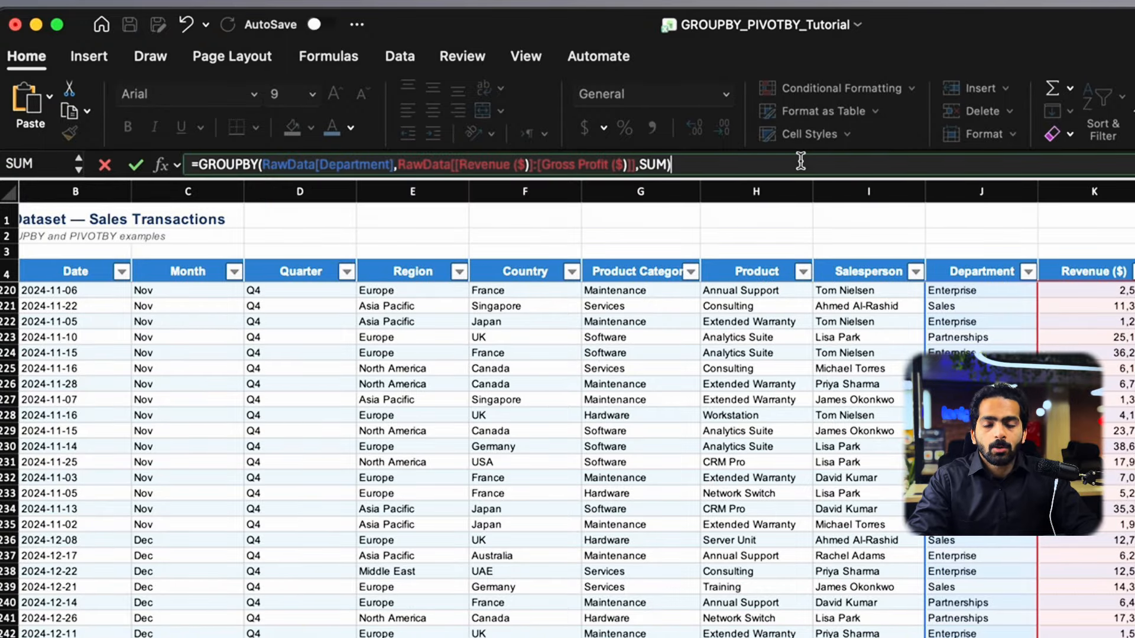
key(Return)
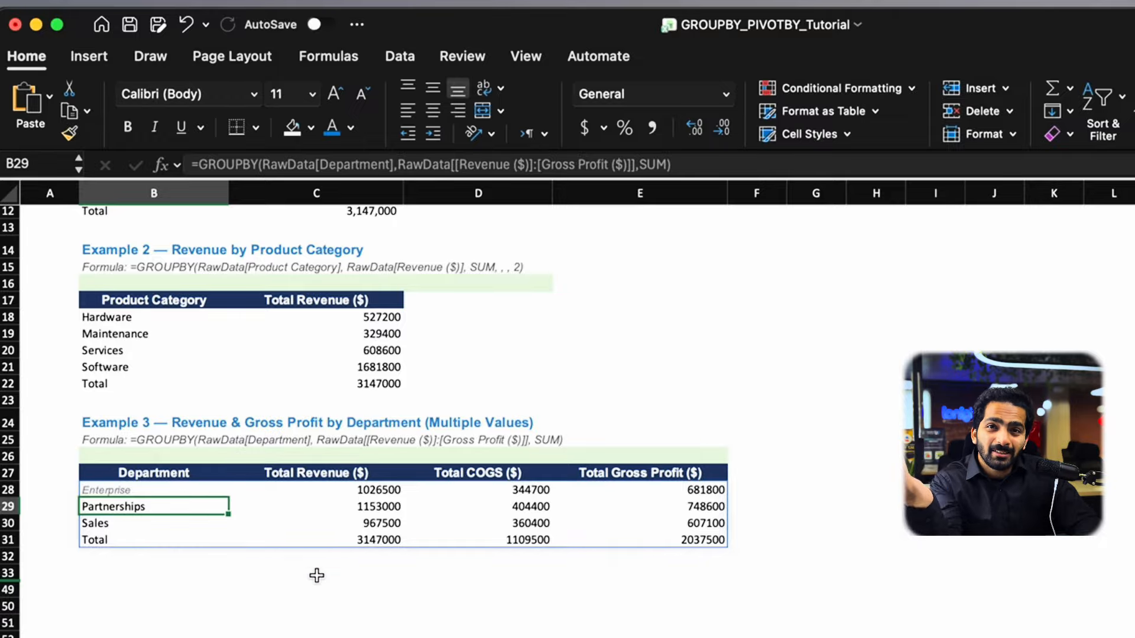
scroll(335, 619, down, 5)
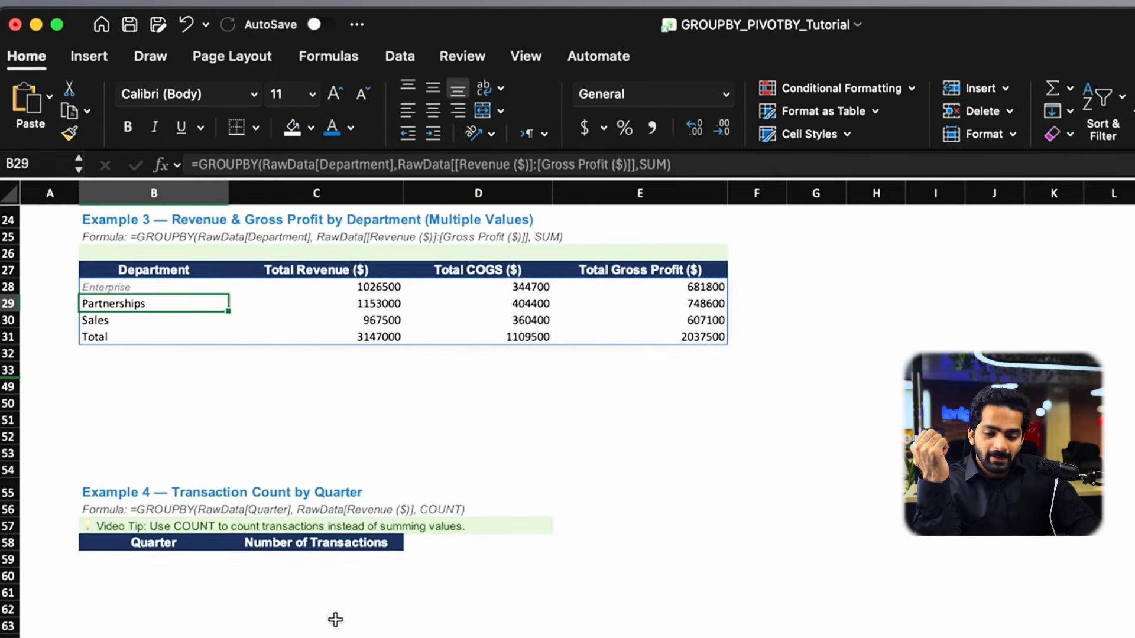
drag(86, 431, 650, 636)
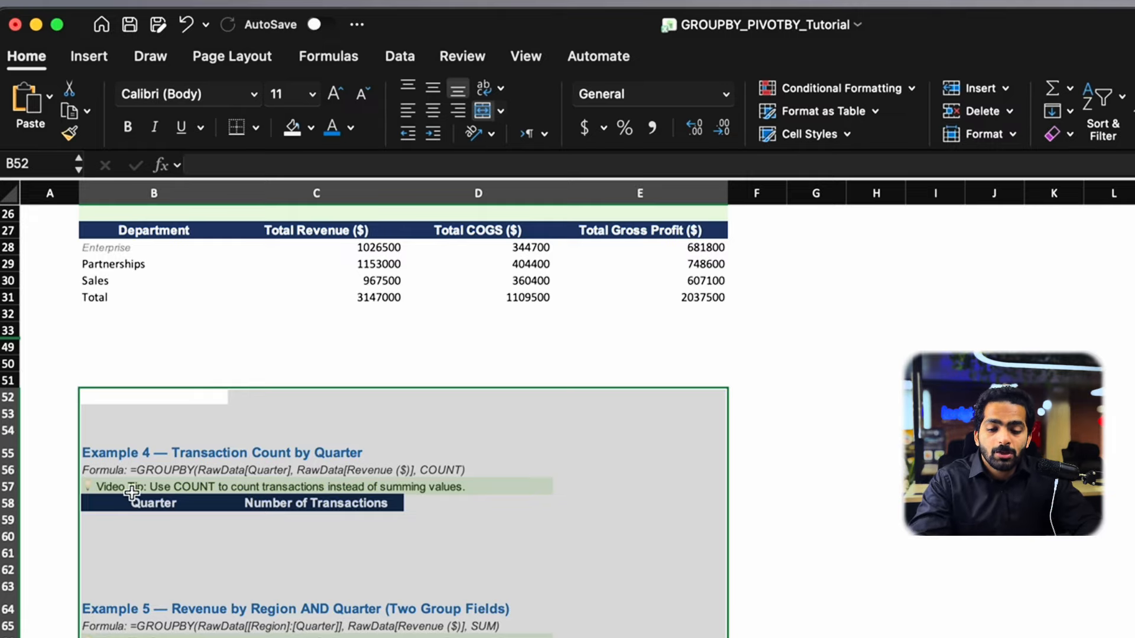
click(112, 470)
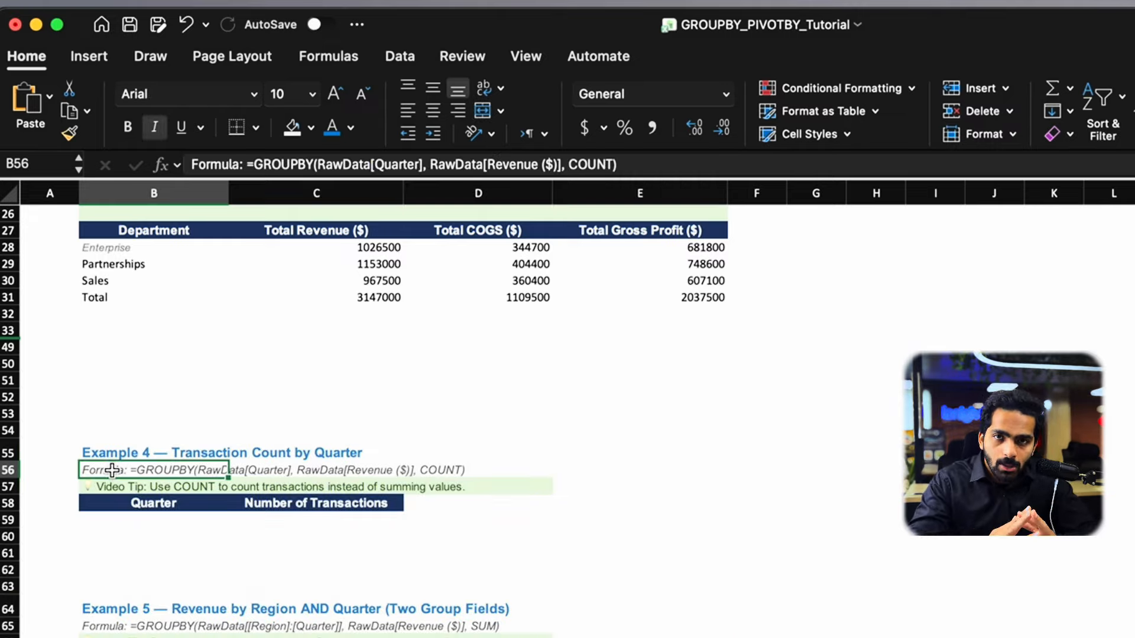
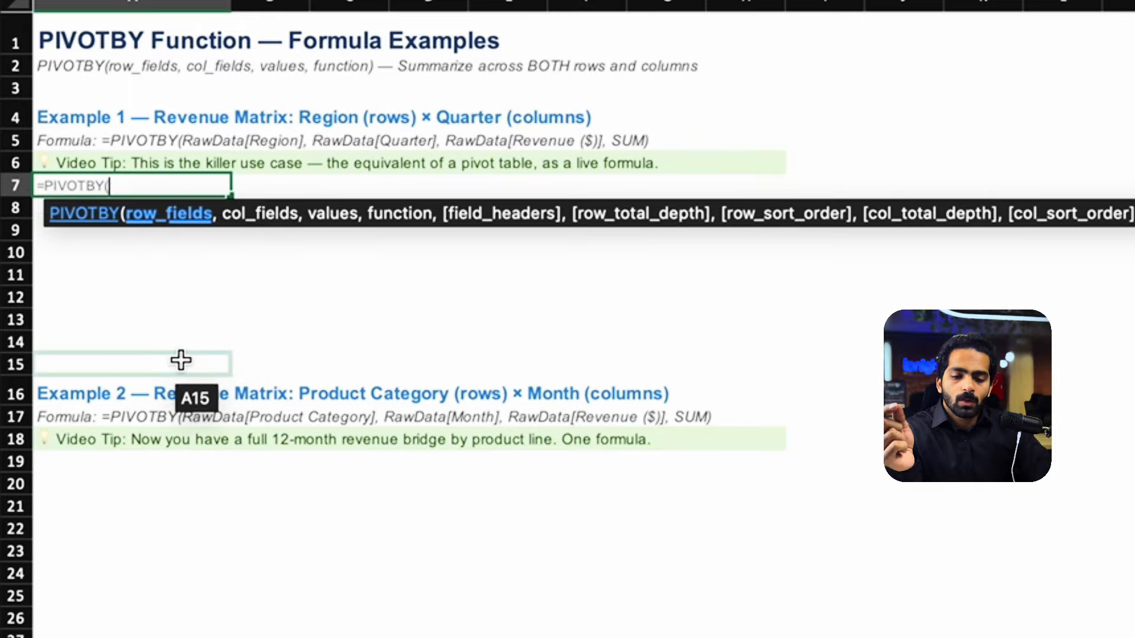
Use RawData's whole Region column as the row fields of the Example 1 PIVOTBY formula in A7.
key(ctrl+Page_Up)
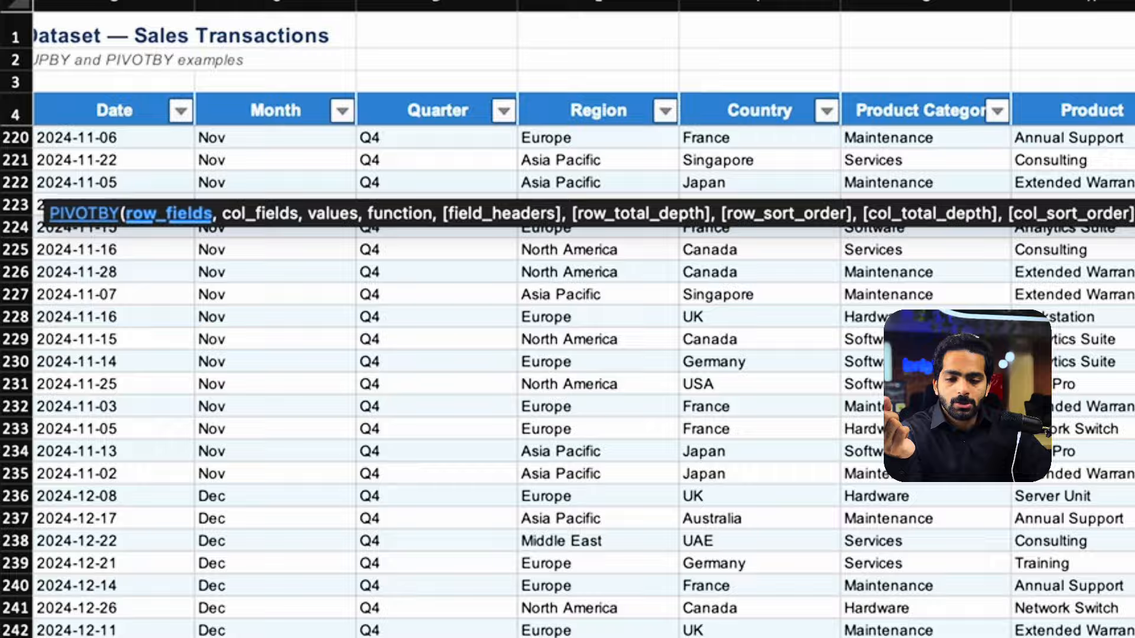
click(638, 248)
key(ctrl+Up)
key(Down)
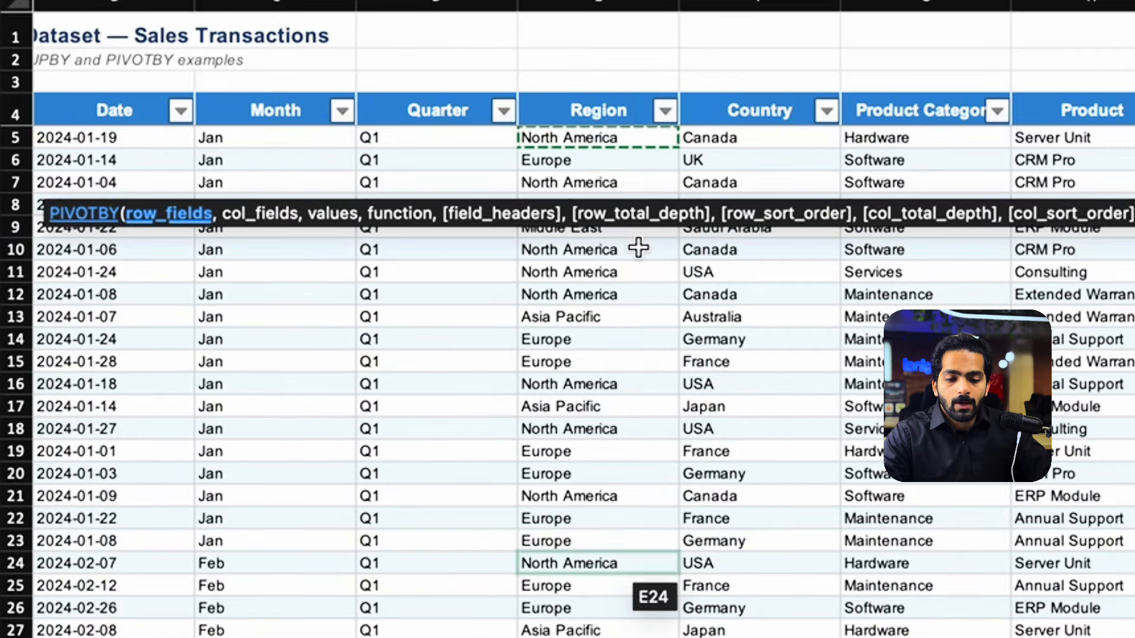
key(ctrl+shift+Down)
text(,)
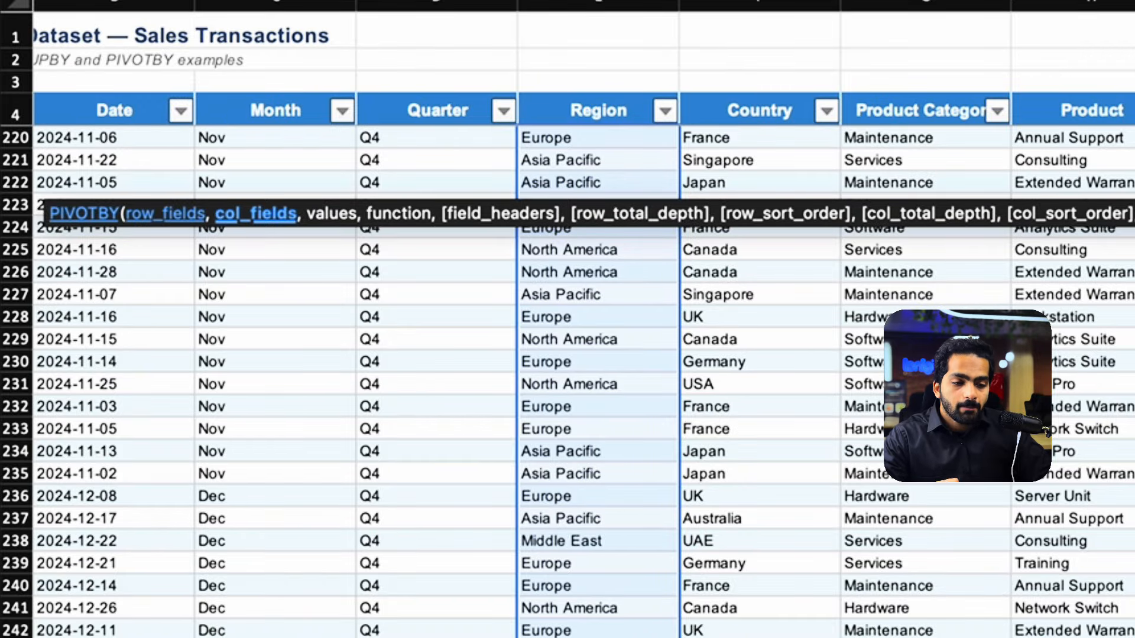
Set the PIVOTBY formula's column fields to RawData's whole Quarter column.
scroll(709, 403, left, 3)
click(571, 144)
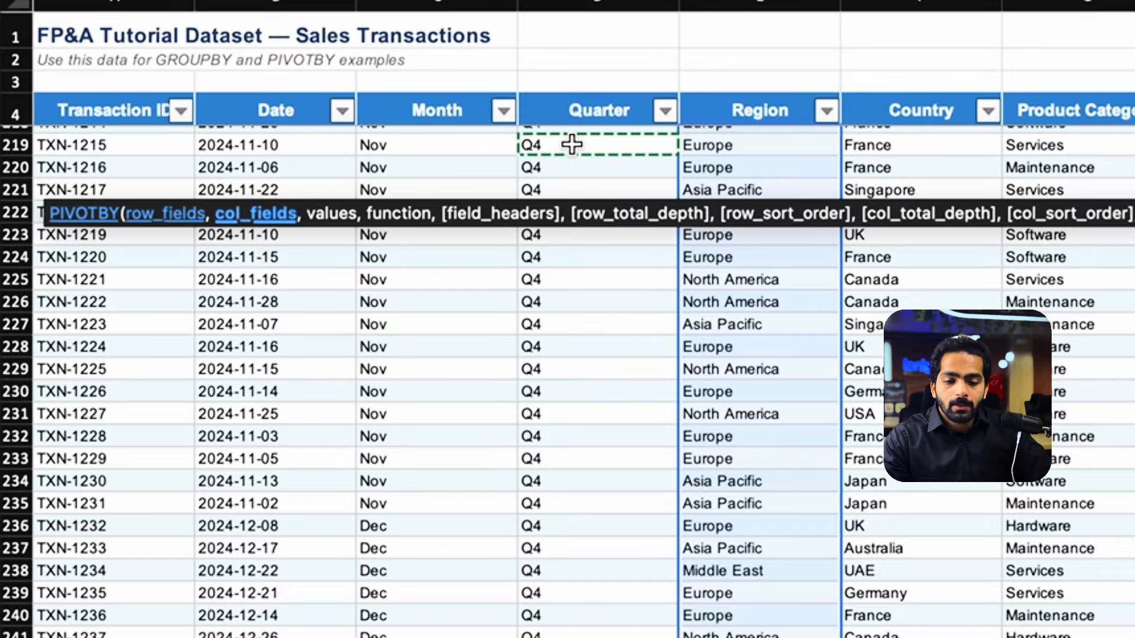
key(ctrl+Up)
key(ctrl+shift+Down)
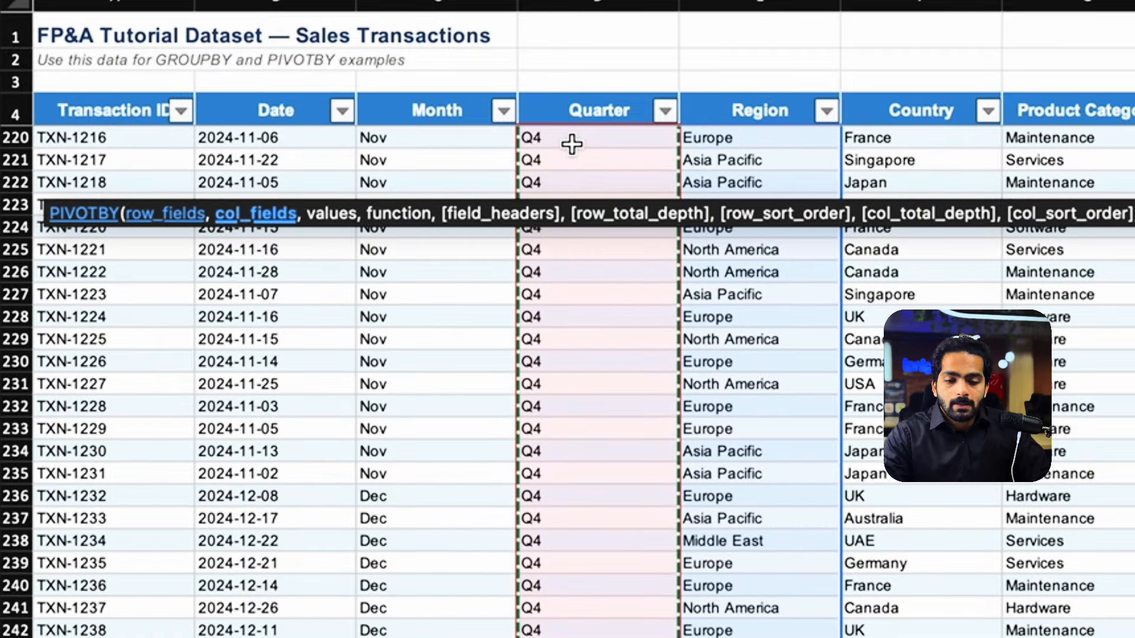
text(,)
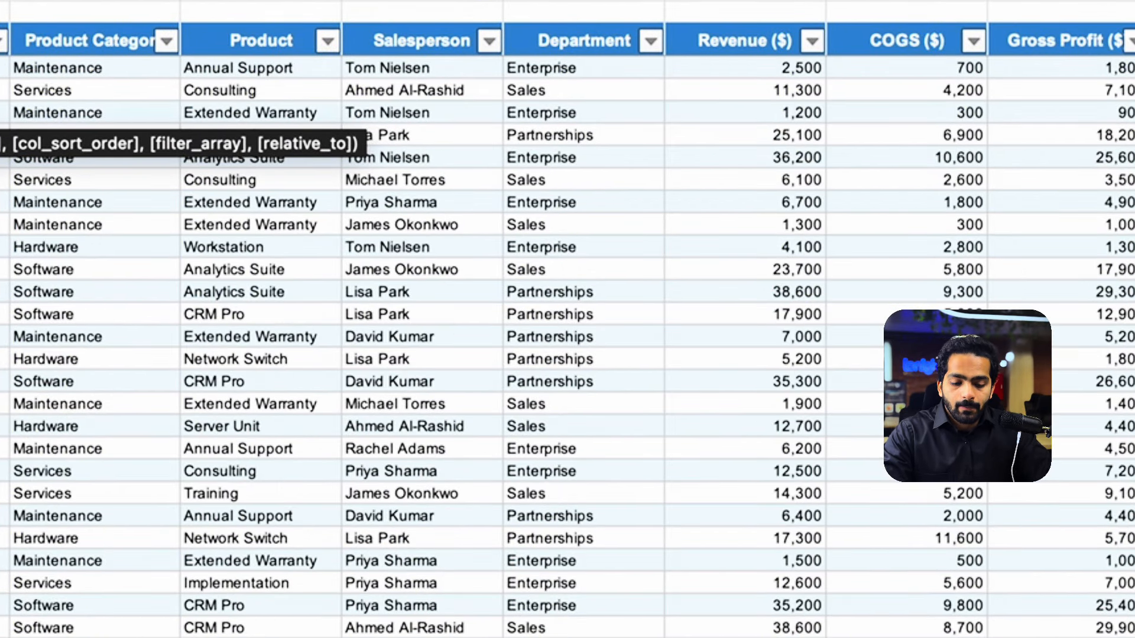
Complete the Example 1 PIVOTBY formula with RawData's whole Revenue ($) column as values and SUM as the function, and enter it.
click(775, 142)
key(ctrl+Up)
key(Down)
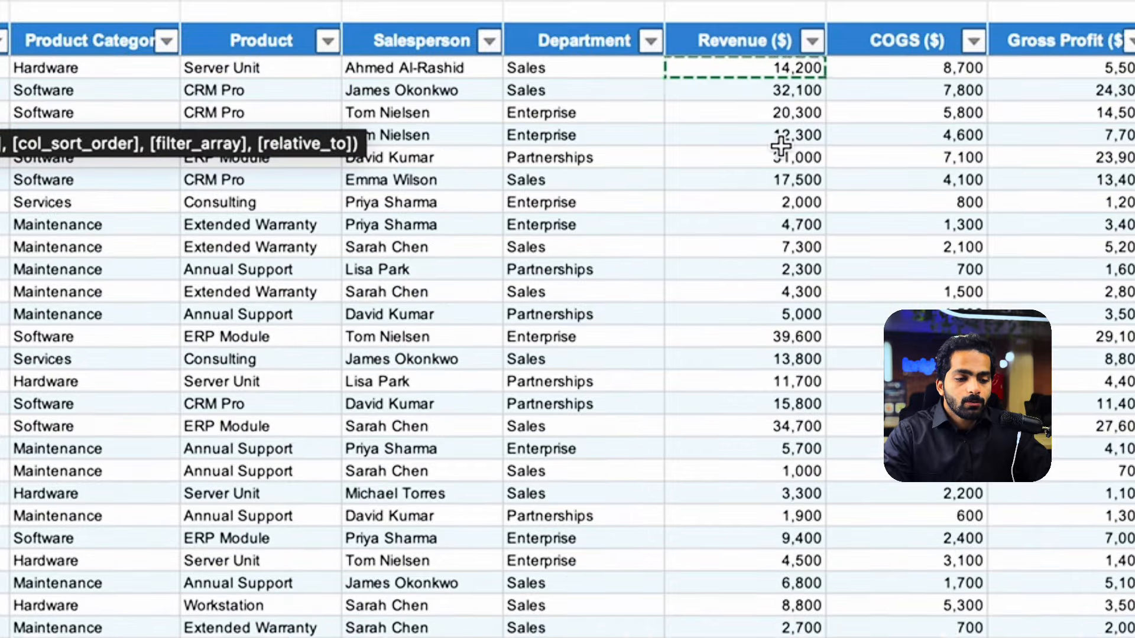
key(ctrl+shift+Down)
text(,)
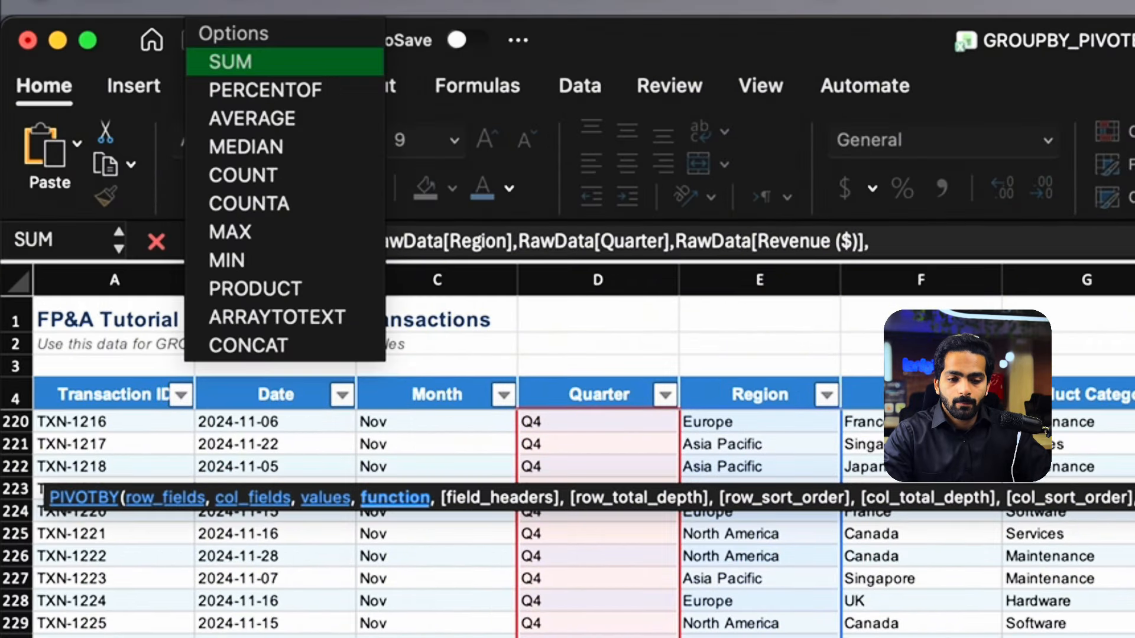
text(sum)
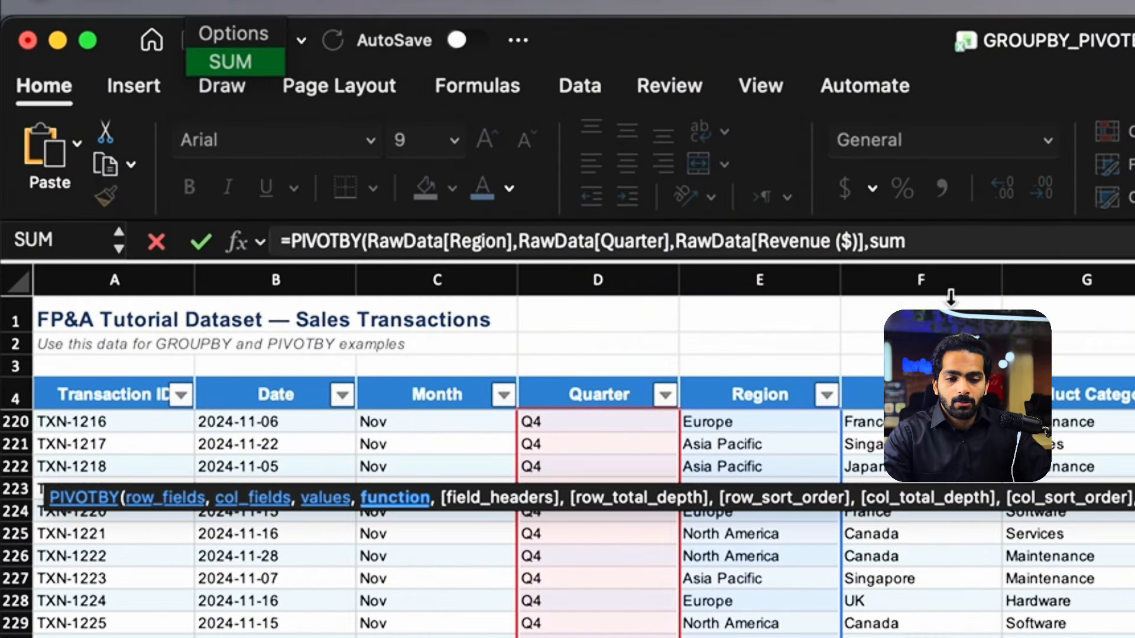
click(944, 241)
key(Tab)
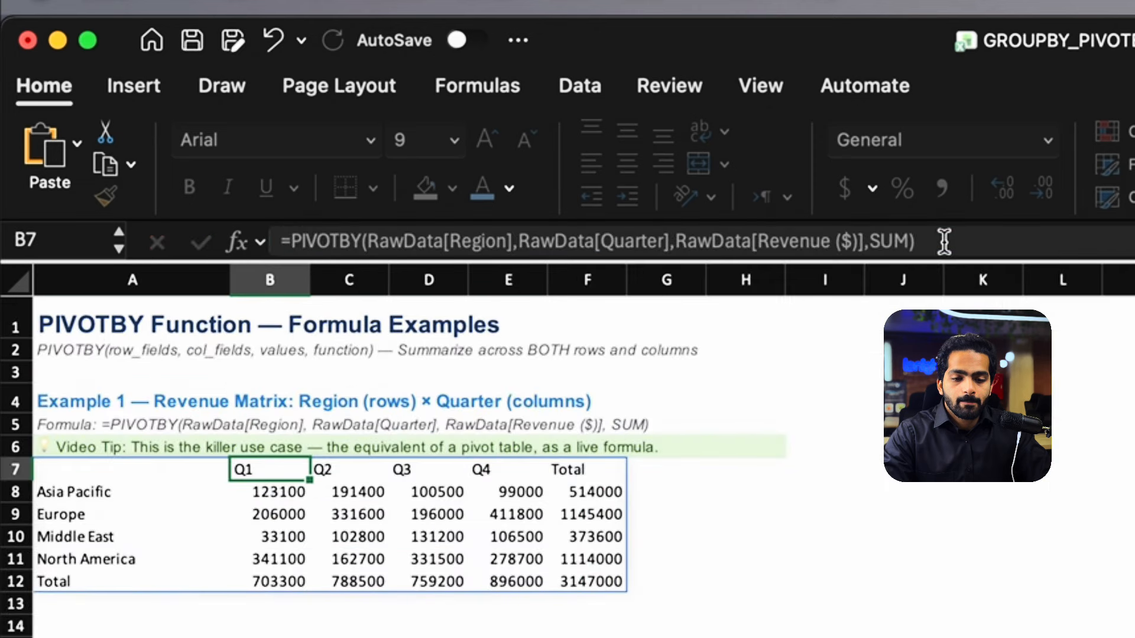
Add a row sort order of -1 to the A7 PIVOTBY formula, leaving the field headers and row total depth arguments empty.
click(68, 471)
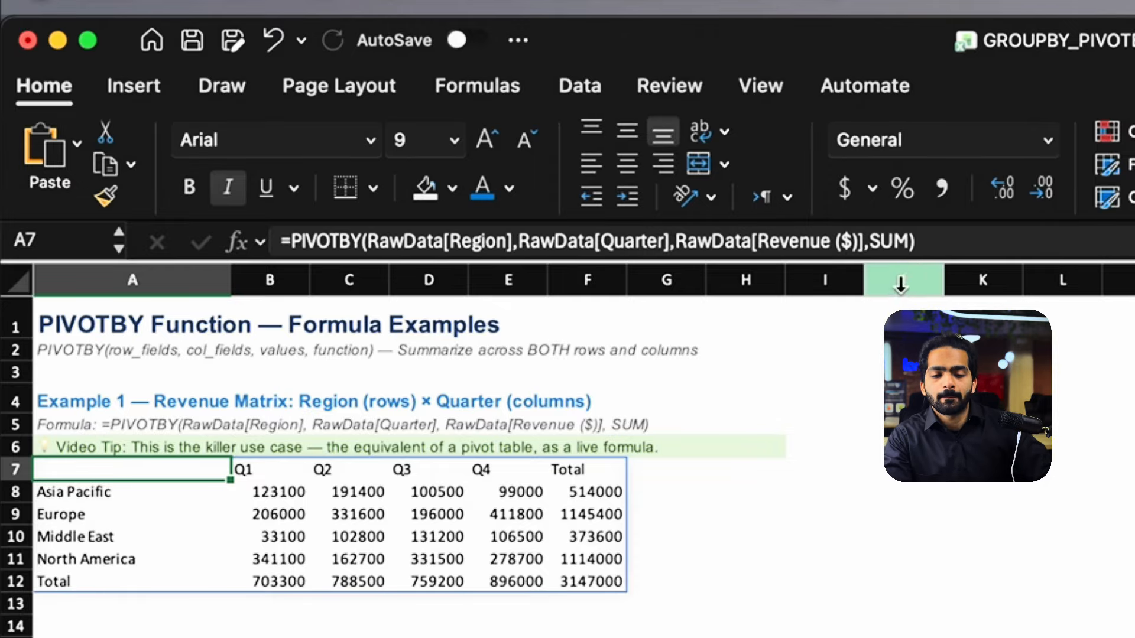
click(910, 241)
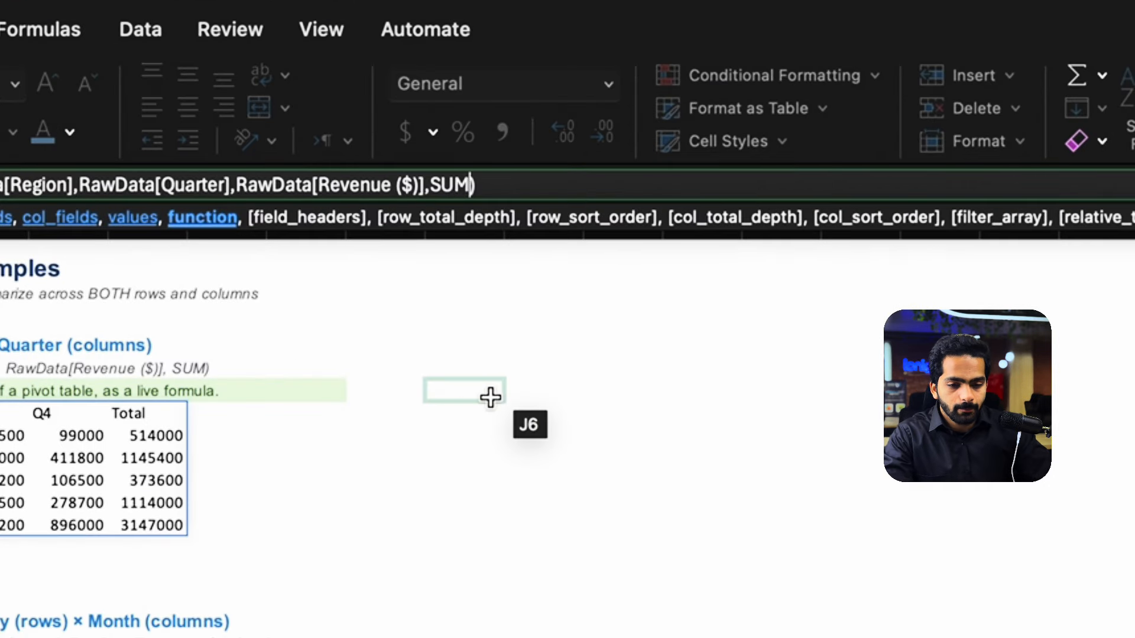
text(,)
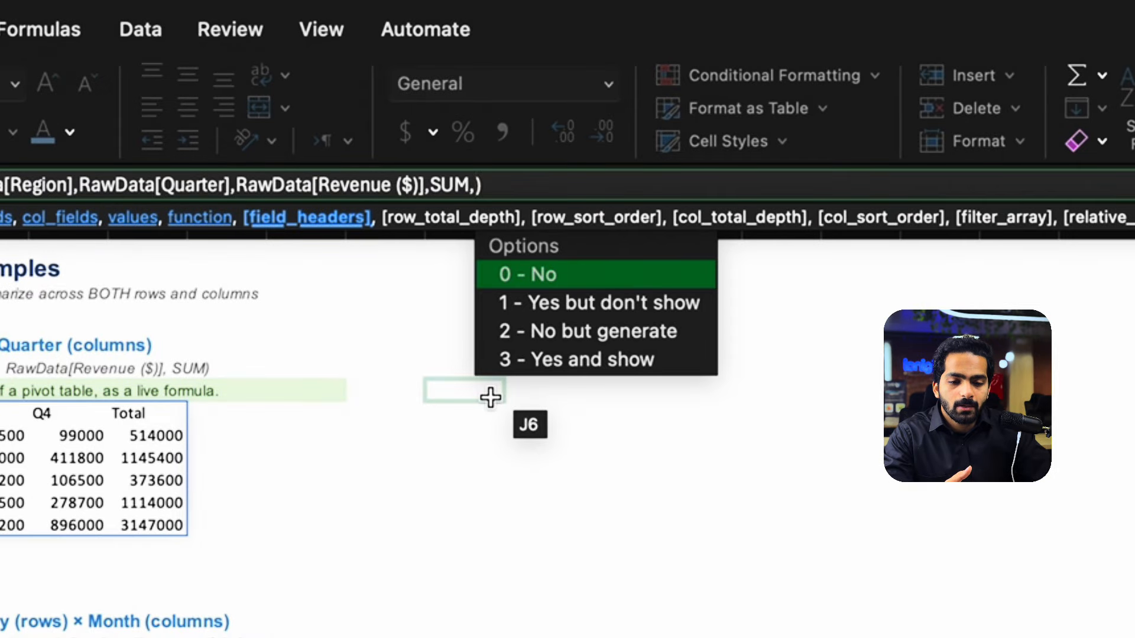
text(,)
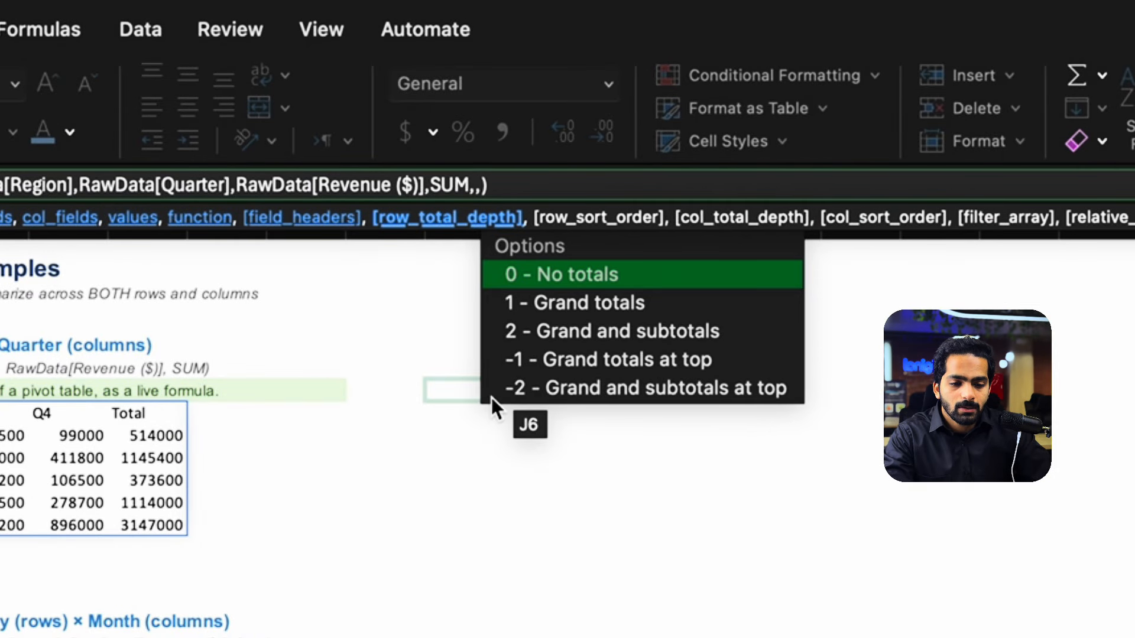
text(,)
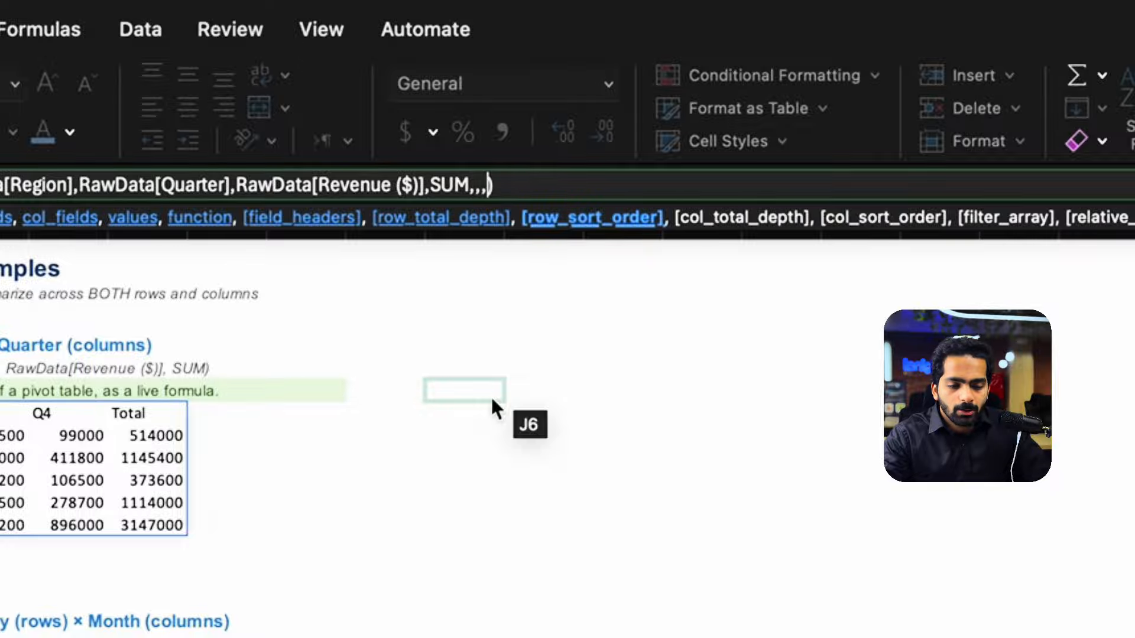
text(-1)
key(Return)
key(Up)
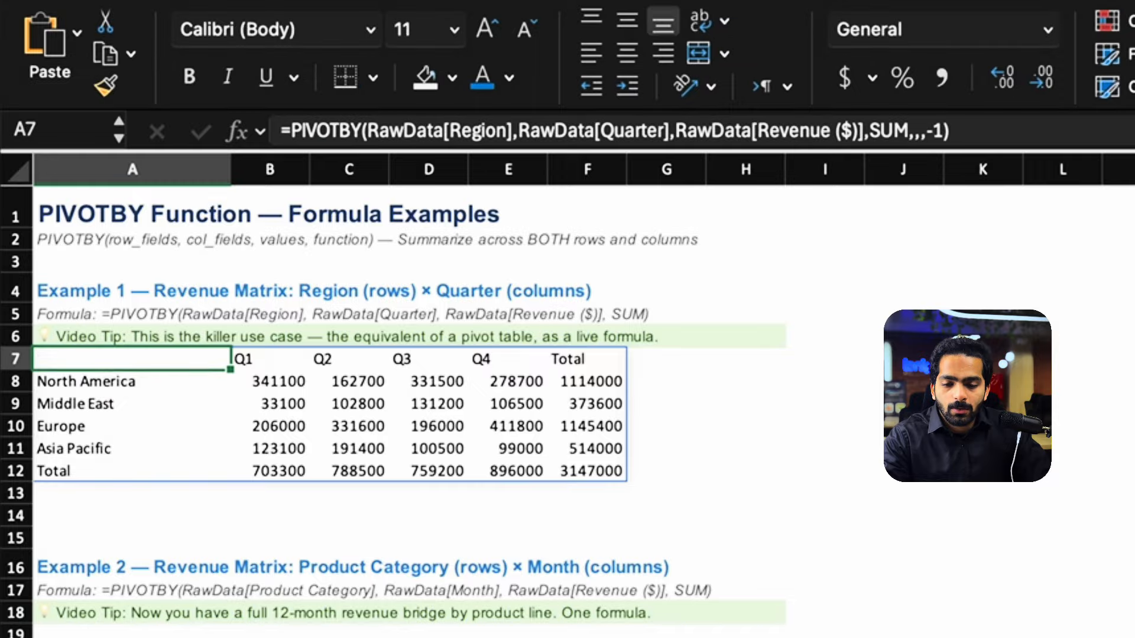
Select the region names in A8:A11 to examine their sort order.
key(Down)
key(shift+Down)
key(shift+Down)
key(shift+Down)
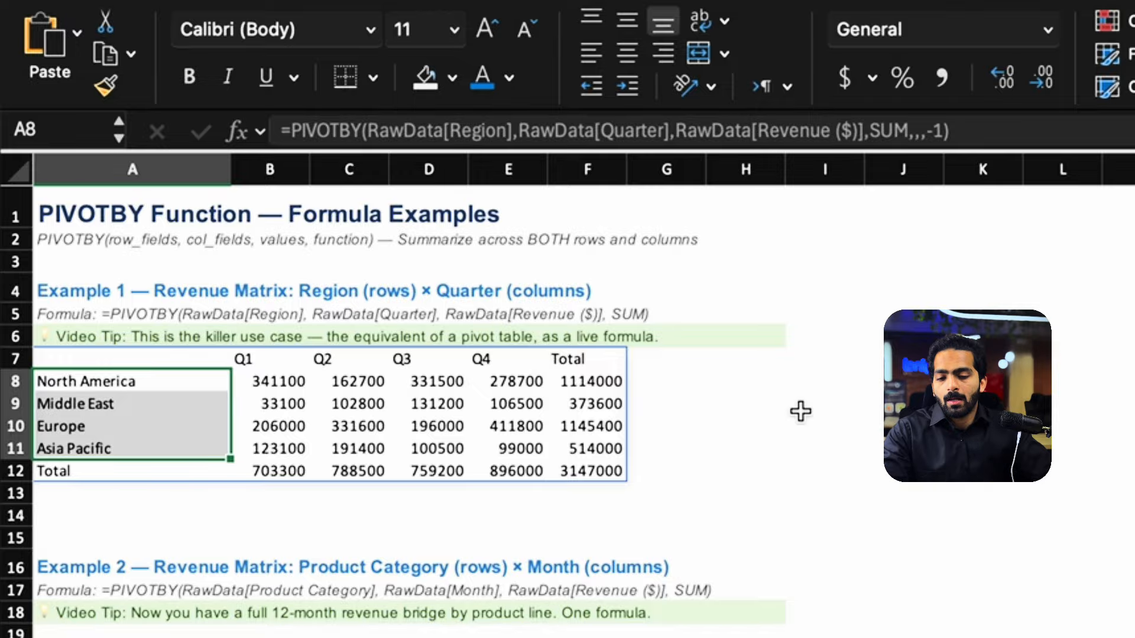
Start the Example 2 PIVOTBY formula in A19 with RawData's whole Product Category column as the row fields.
scroll(96, 621, down, 5)
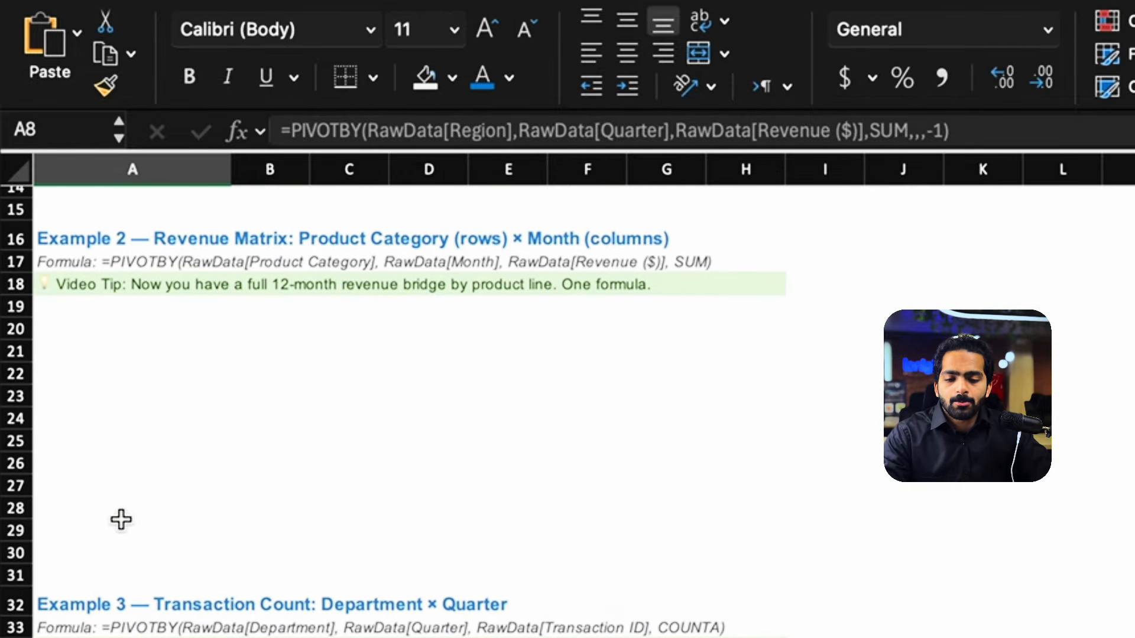
click(118, 308)
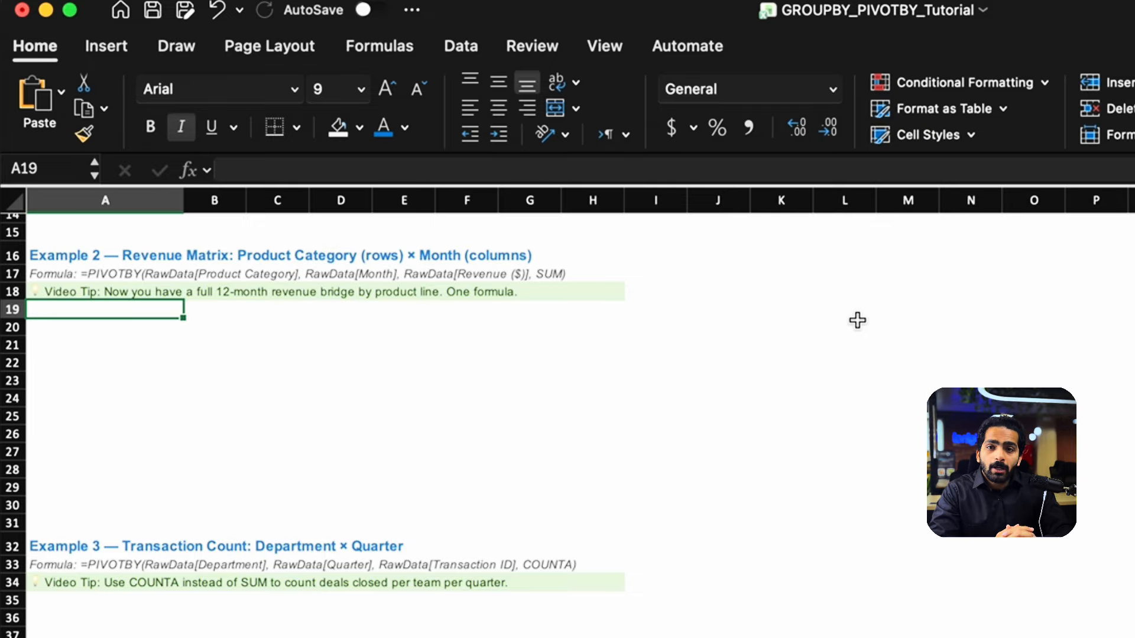
key(F2)
text(=pivo)
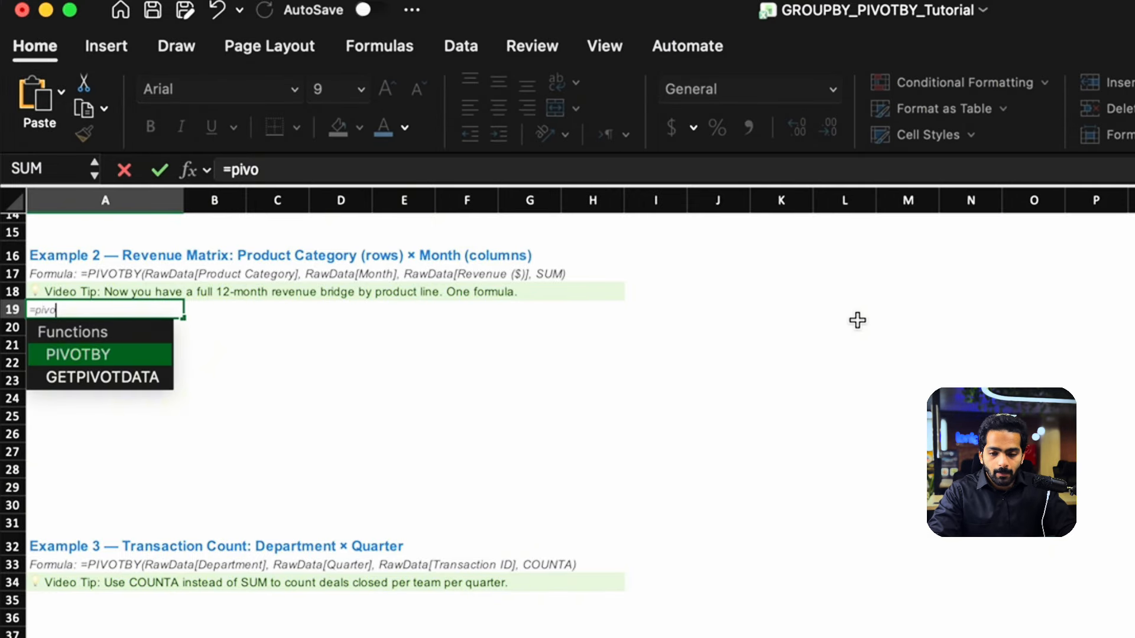
key(Tab)
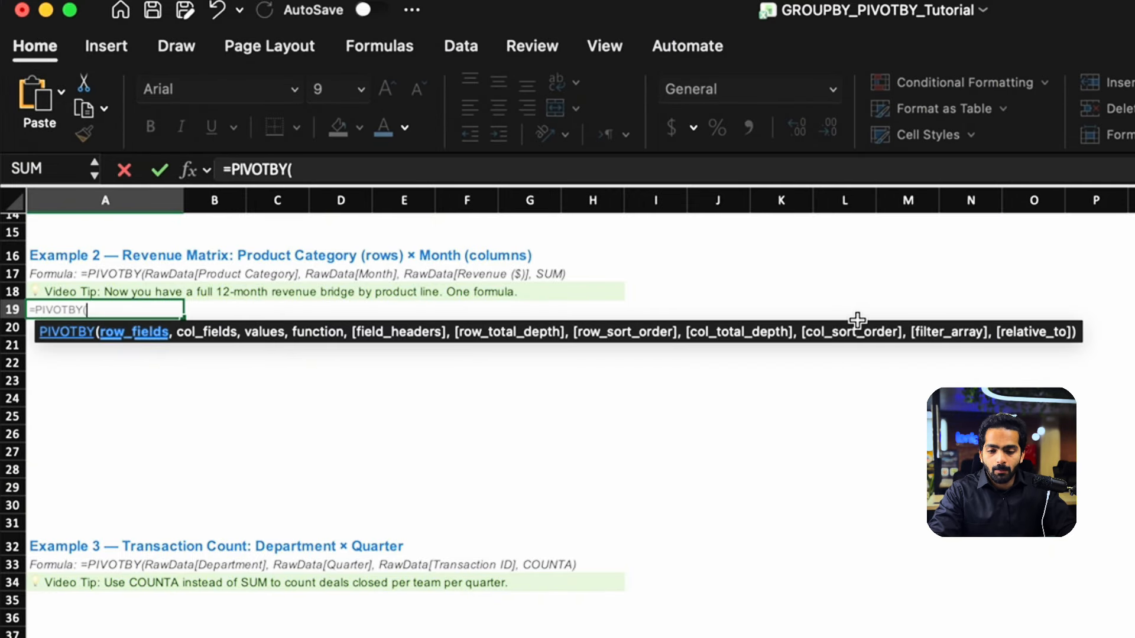
key(ctrl+Page_Up)
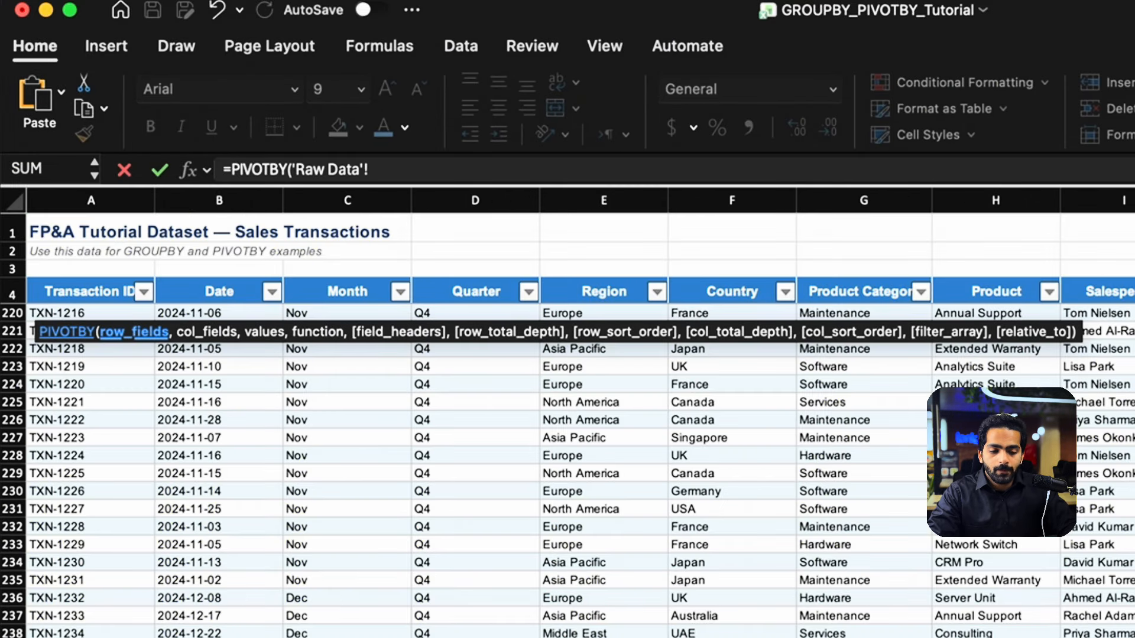
scroll(763, 400, up, 5)
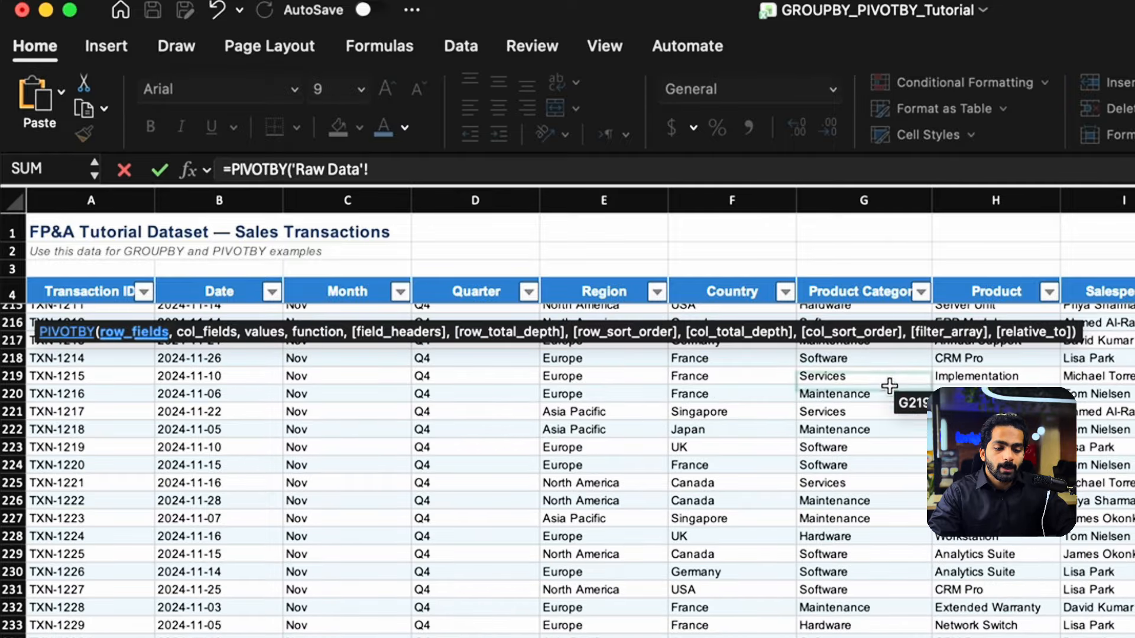
click(890, 387)
key(ctrl+Up)
key(Down)
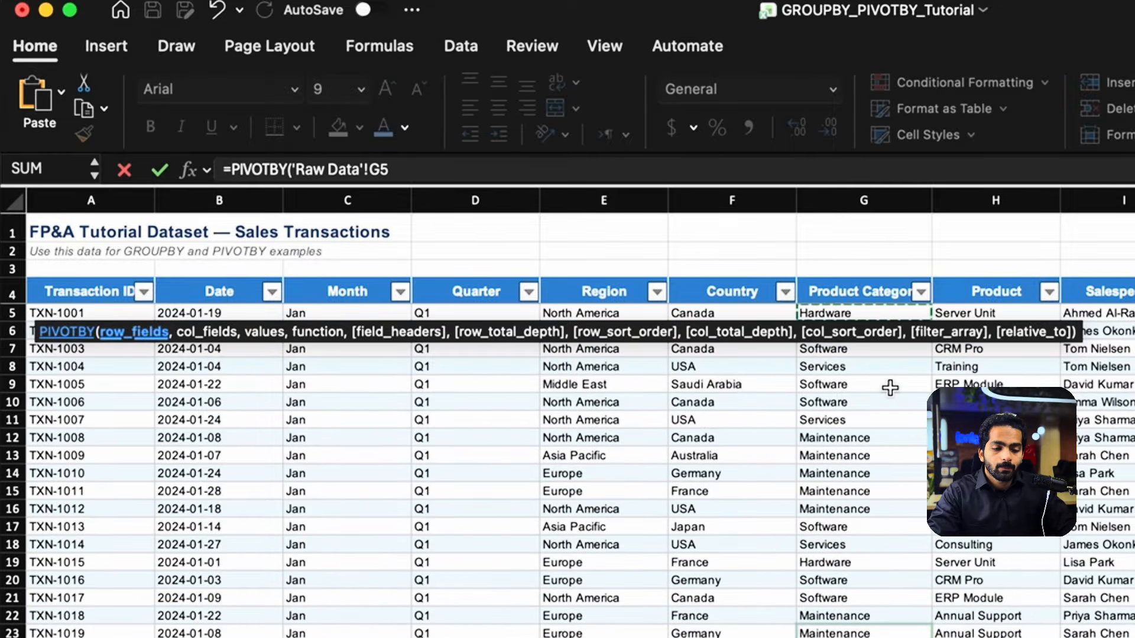
key(ctrl+shift+Down)
text(,)
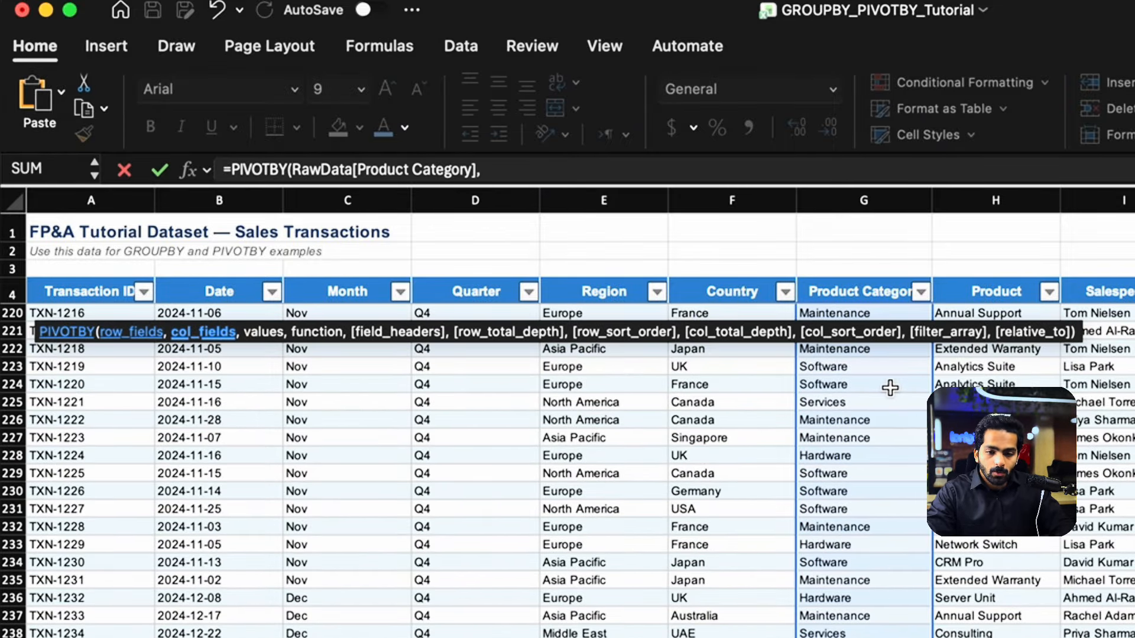
Set the Example 2 formula's column fields to RawData's whole Month column.
click(322, 307)
key(ctrl+Up)
key(Down)
key(ctrl+shift+Down)
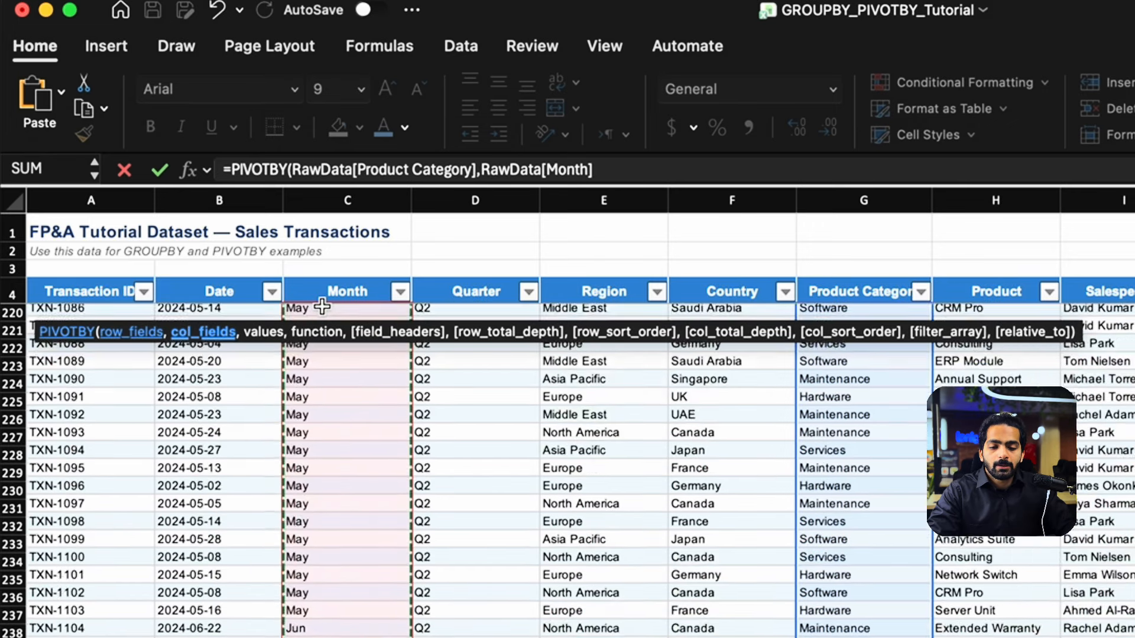
text(,)
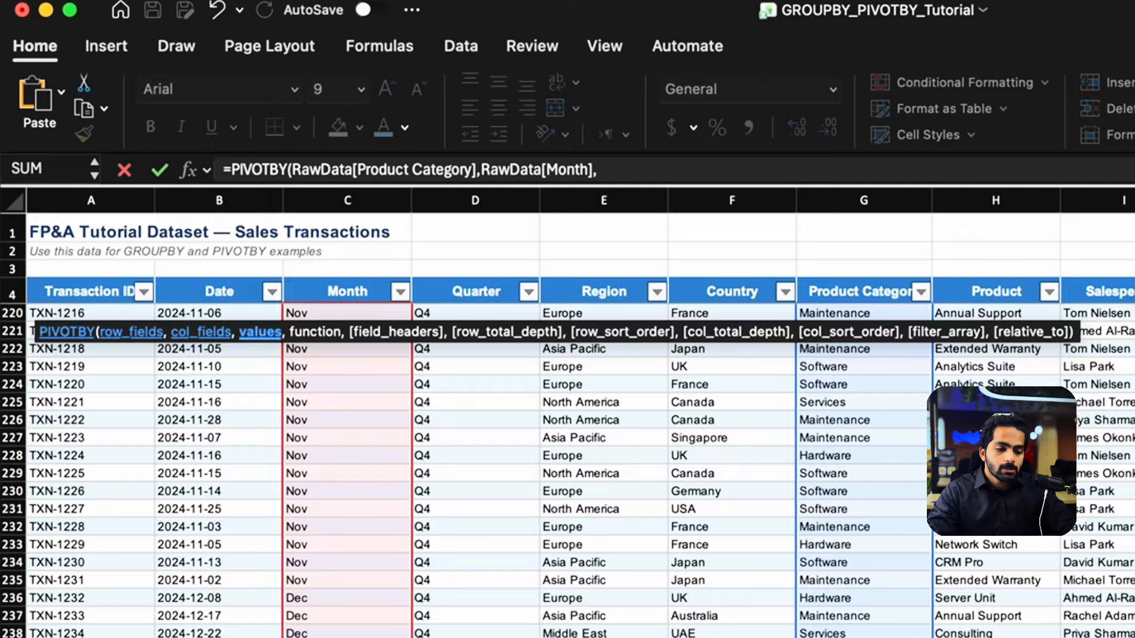
Finish the Example 2 formula with RawData's whole Revenue ($) column as values and SUM as the function, and enter it.
click(1134, 331)
key(ctrl+Up)
key(Down)
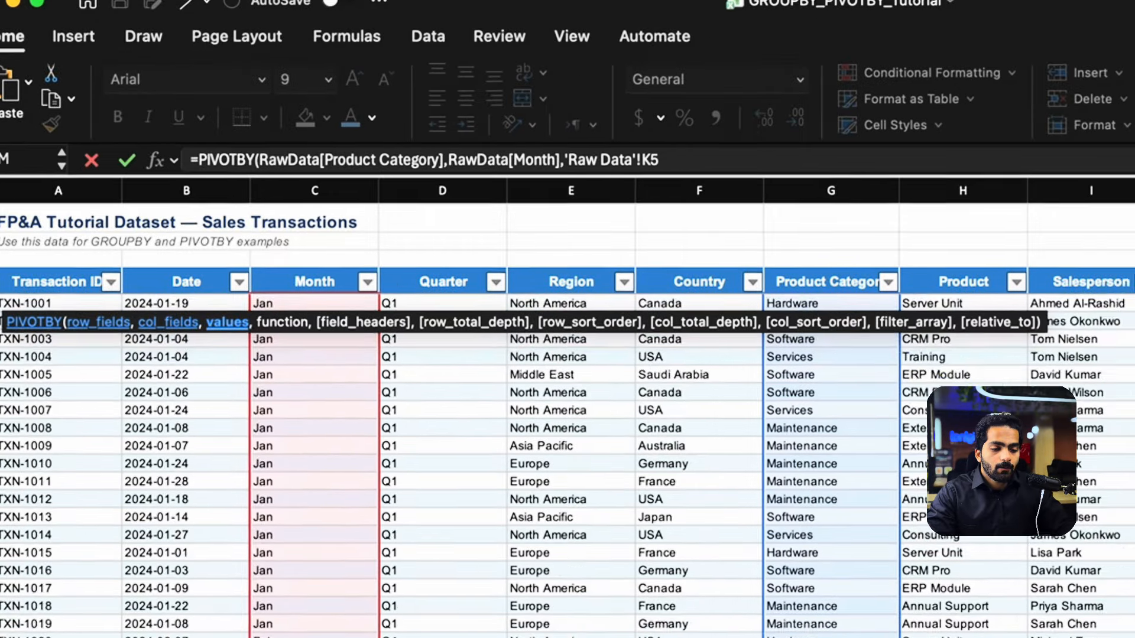
key(ctrl+shift+Down)
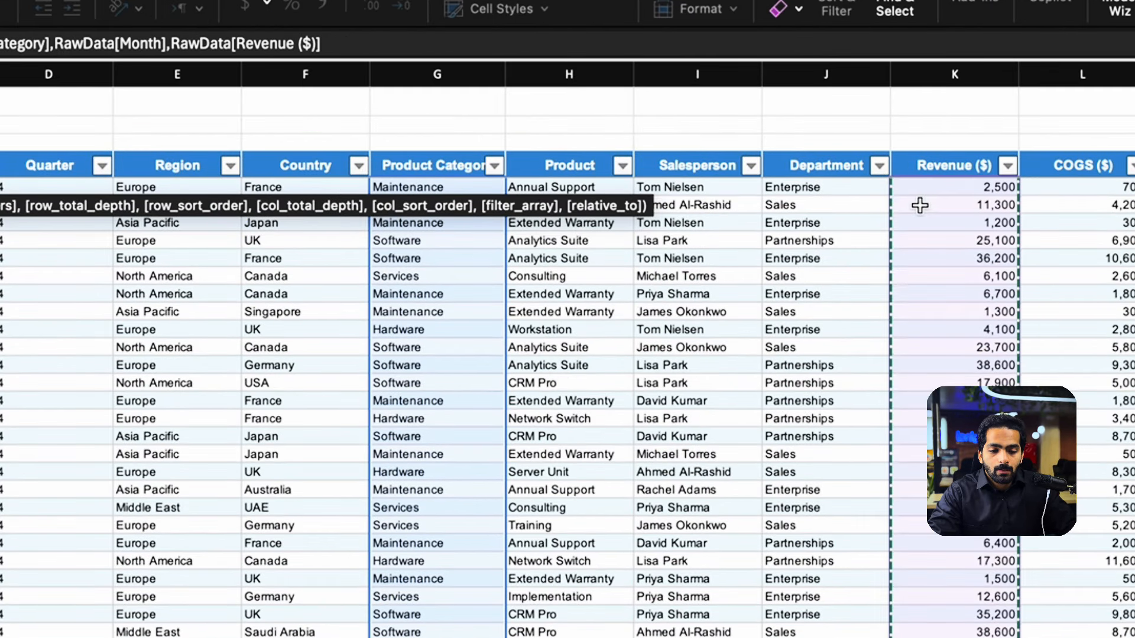
text(,su)
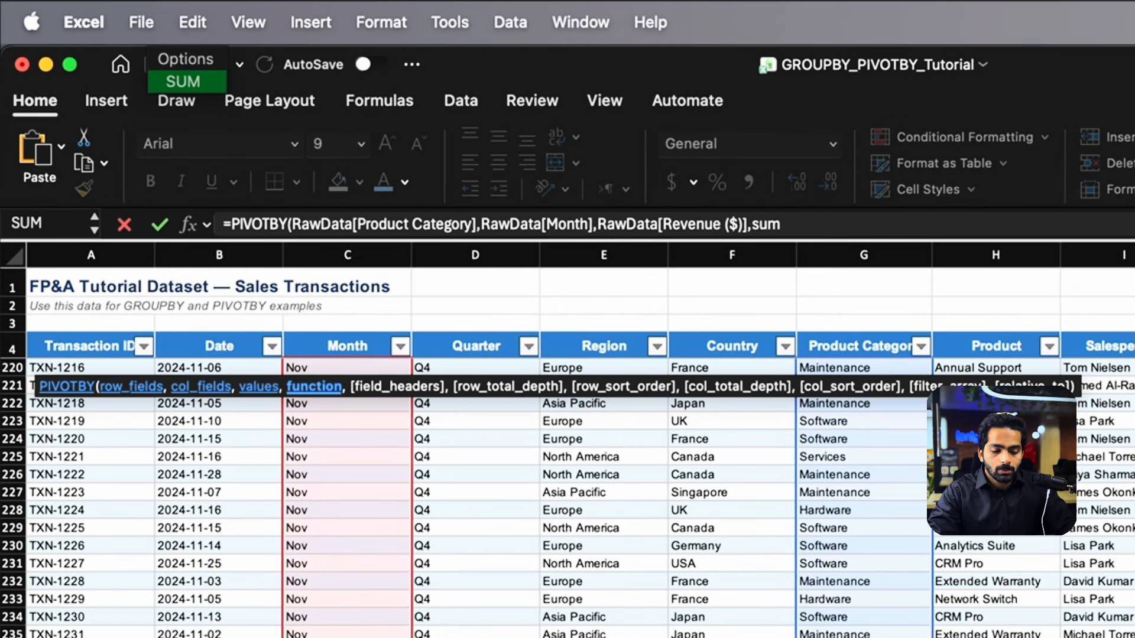
text(m)
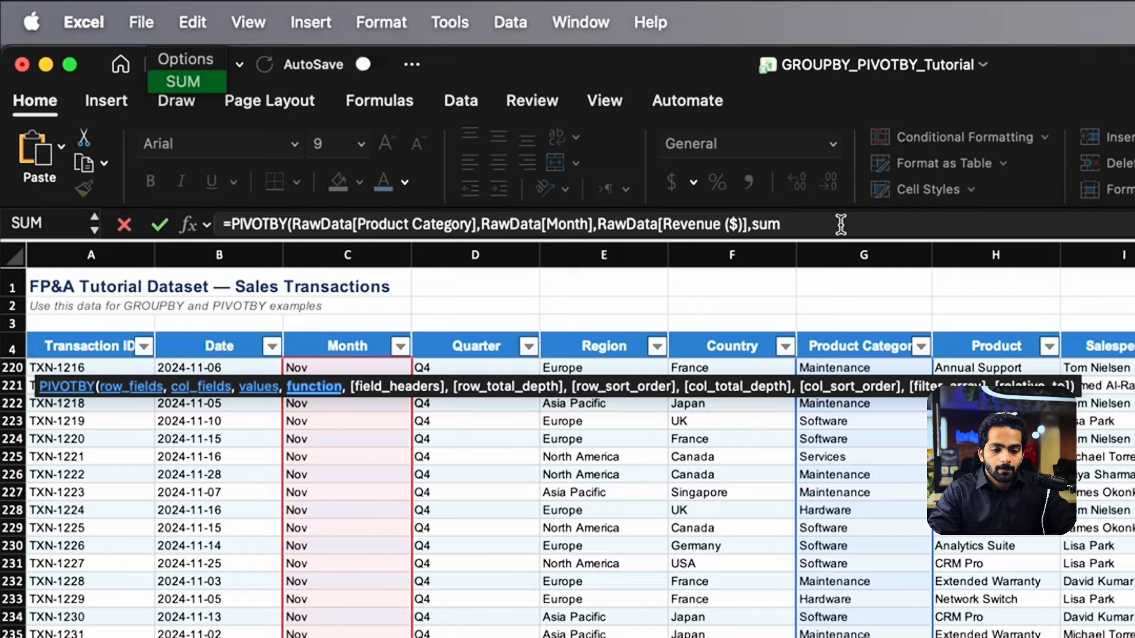
key(Return)
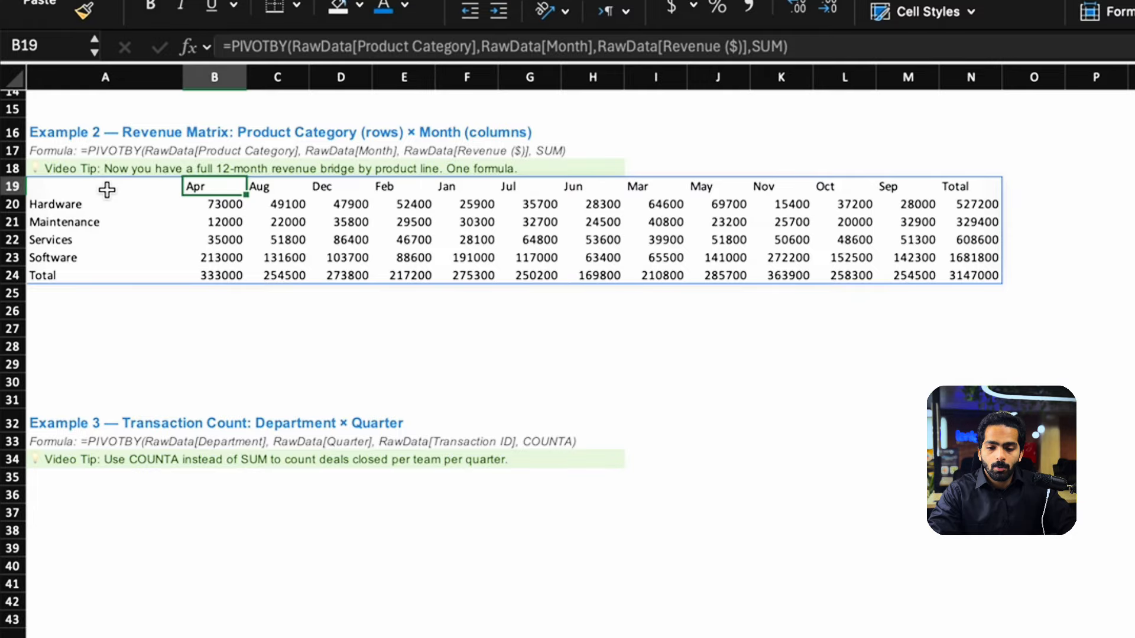
Examine the product category rows in the Example 2 revenue matrix.
click(101, 285)
key(Down)
key(Down)
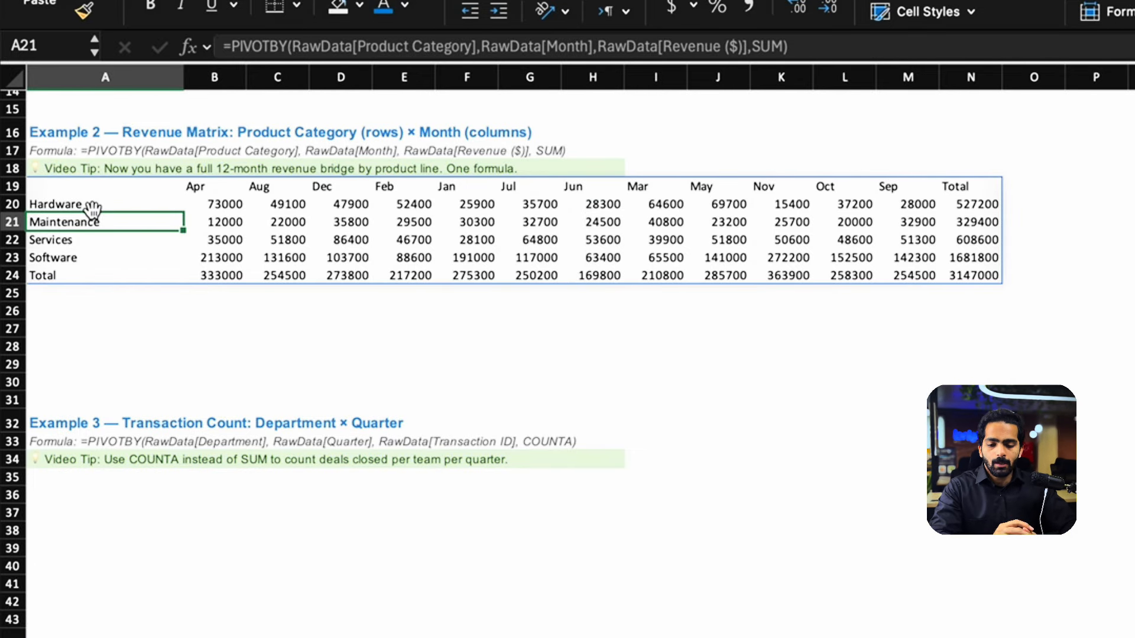
Start the Example 3 PIVOTBY formula in A35 with RawData's whole Department column as the row fields.
click(89, 478)
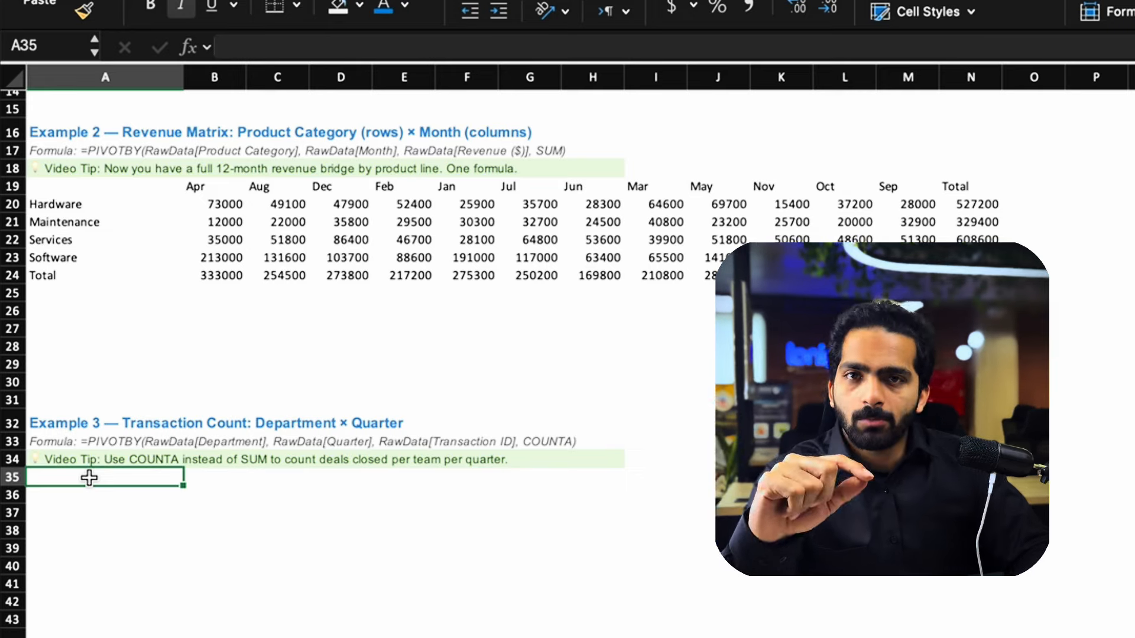
text(=g)
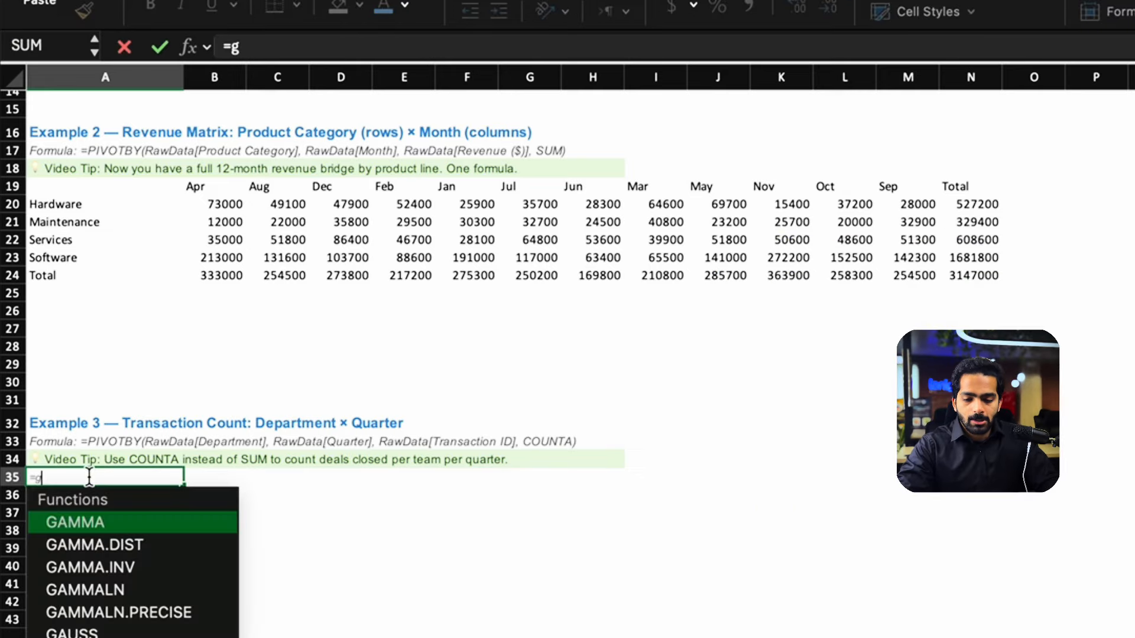
key(BackSpace)
text(piv)
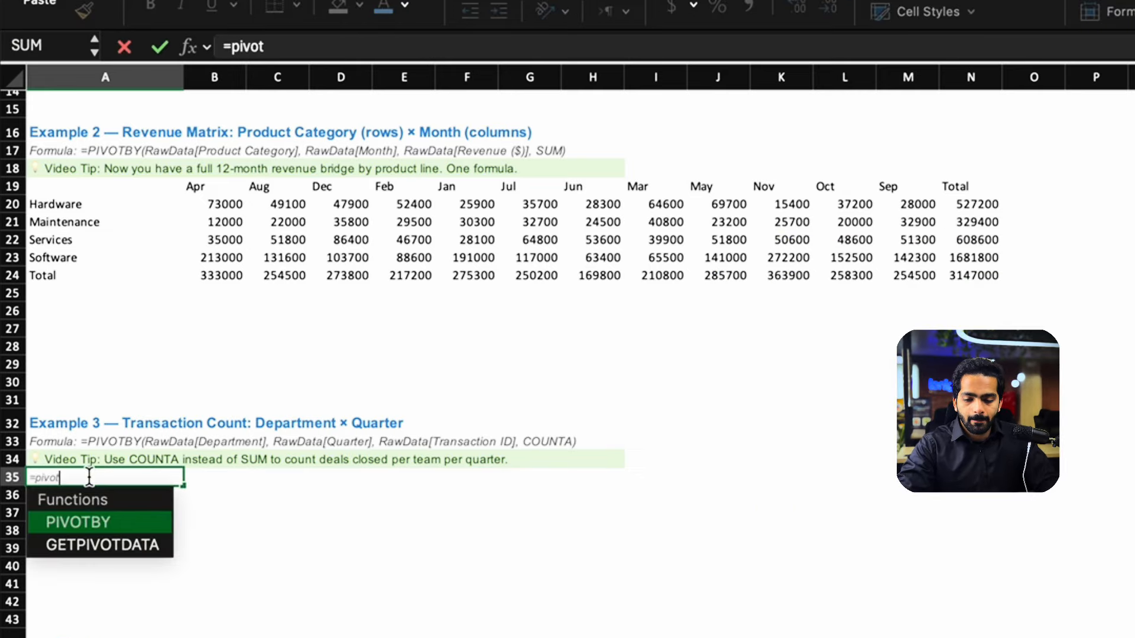
text(ot)
key(Tab)
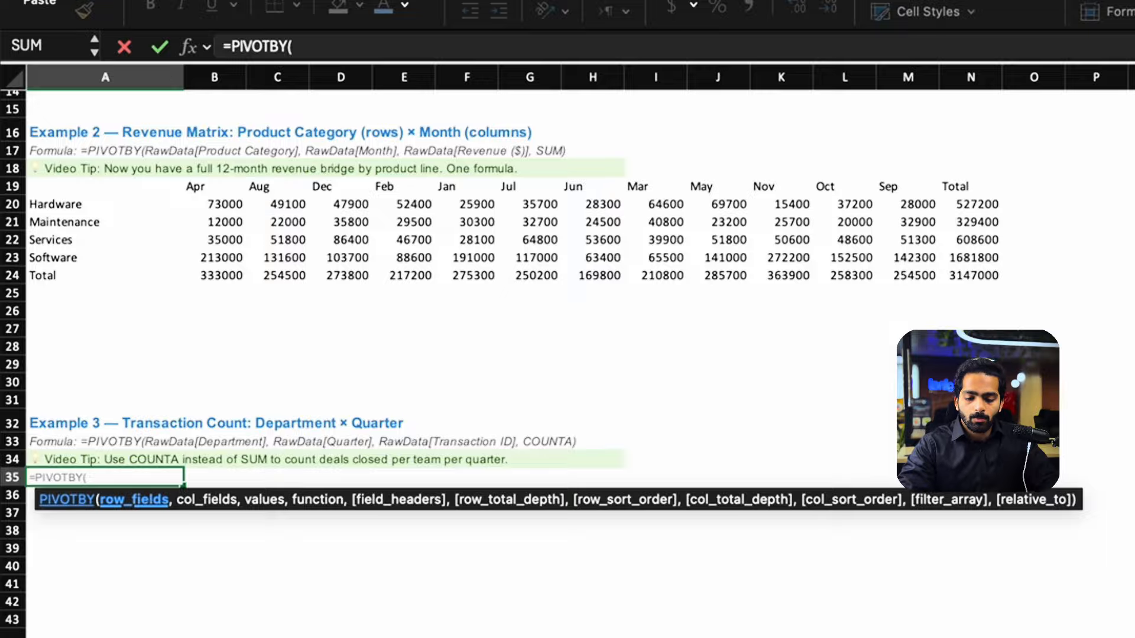
click(97, 636)
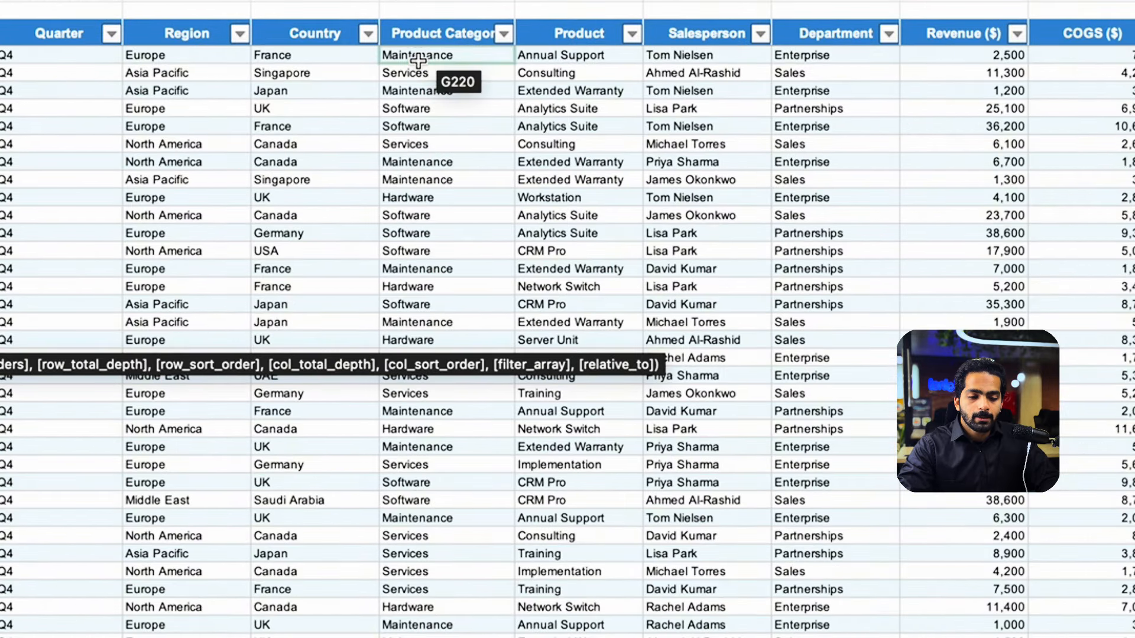
click(418, 59)
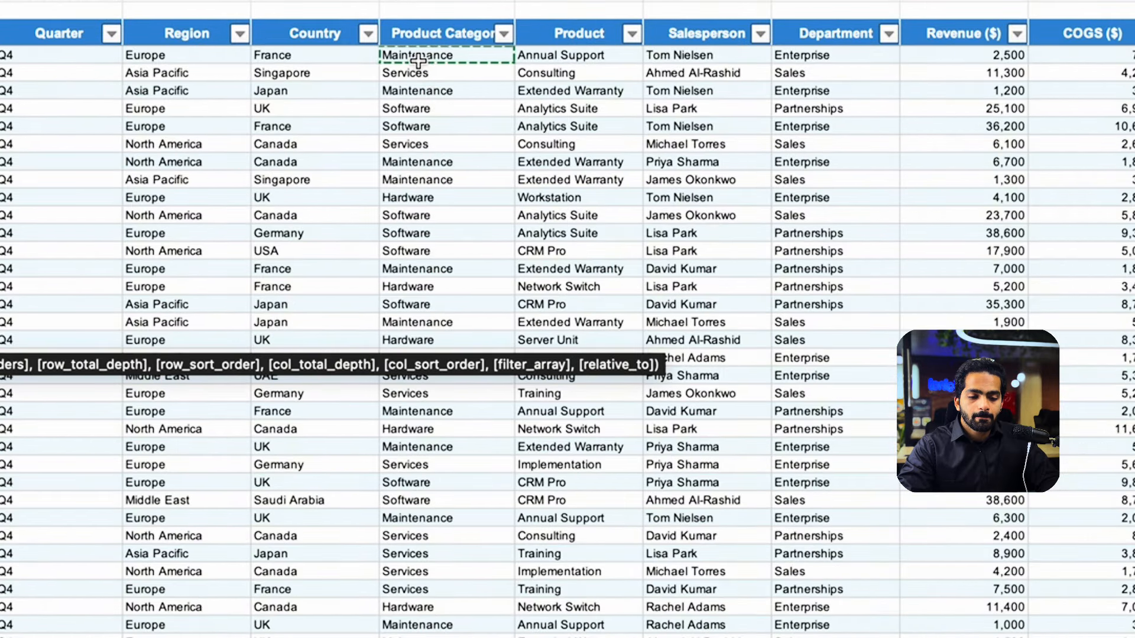
click(802, 68)
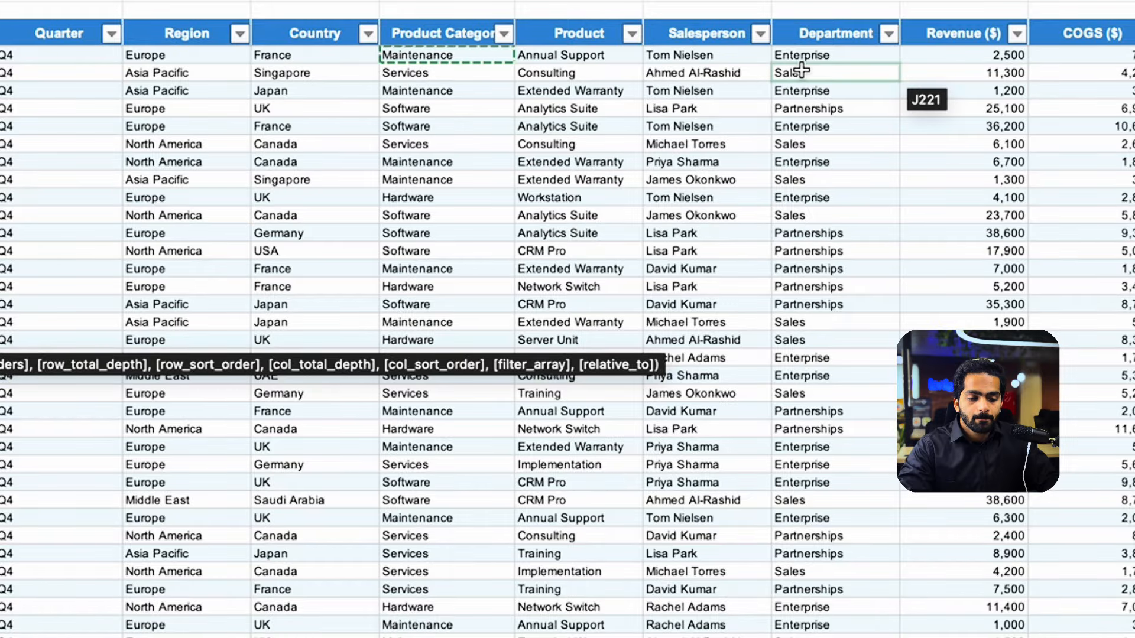
key(ctrl+shift+Down)
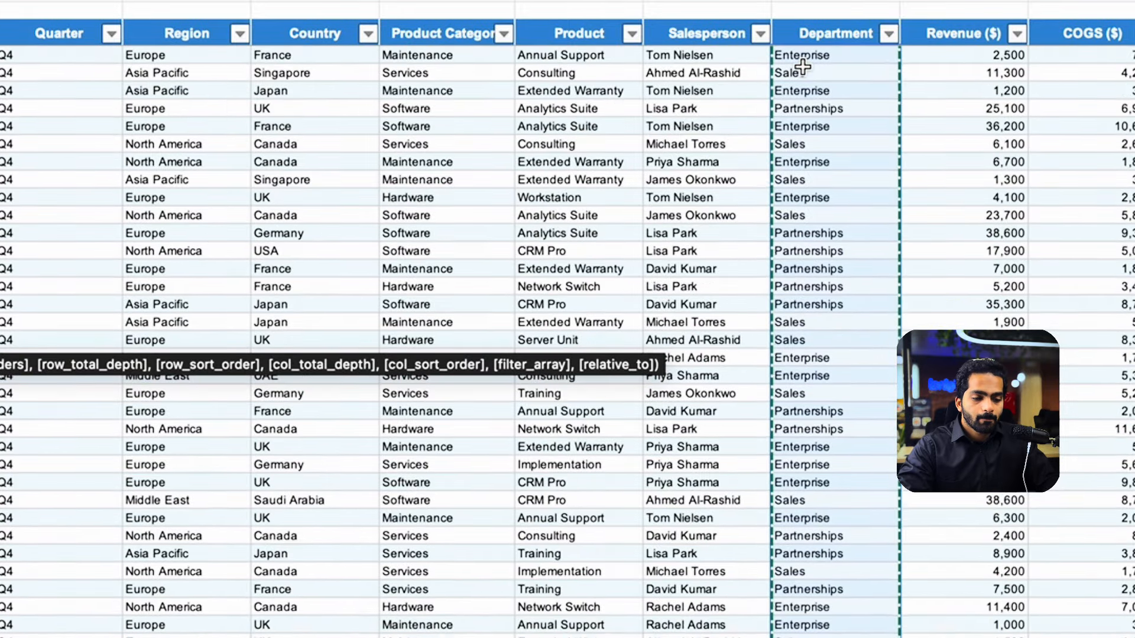
Set the Example 3 formula's column fields to RawData's whole Quarter column.
text(,)
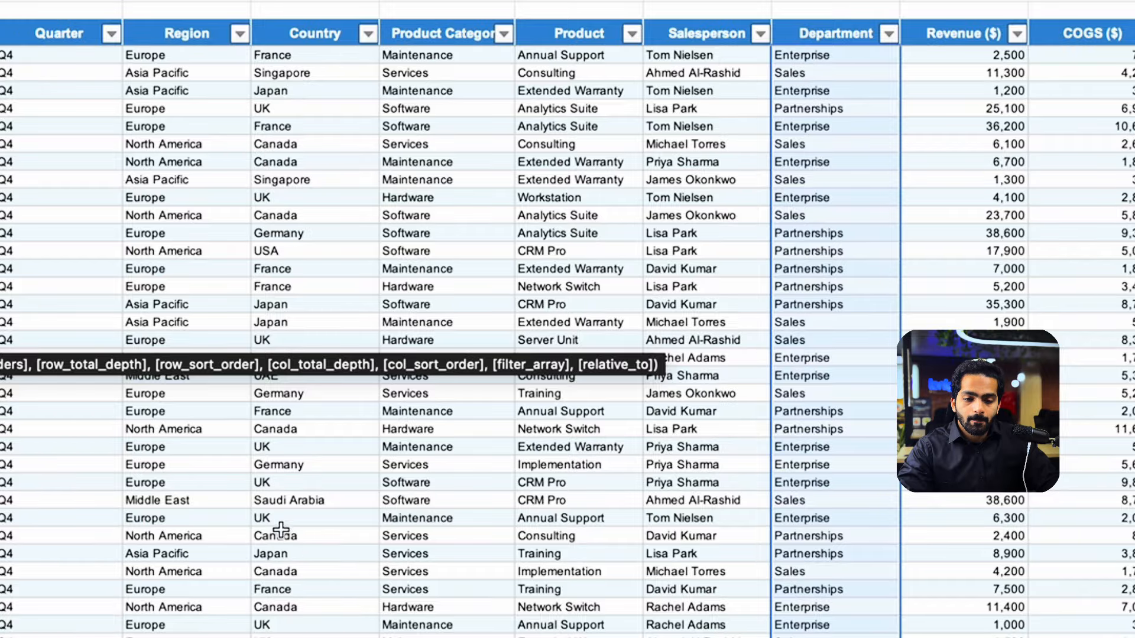
click(473, 591)
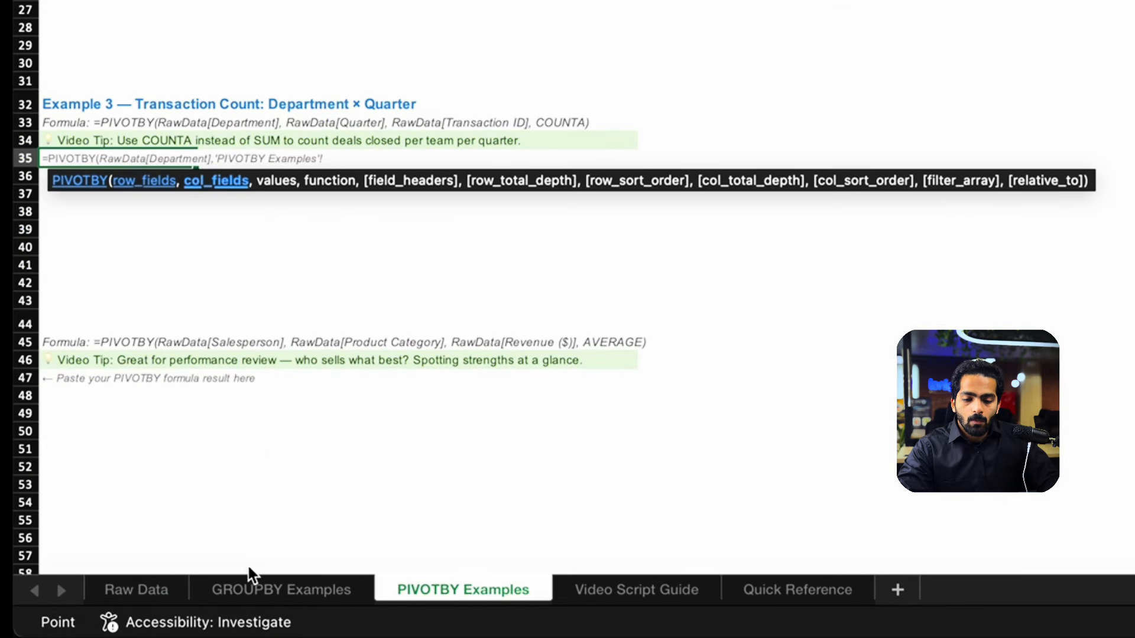
click(160, 591)
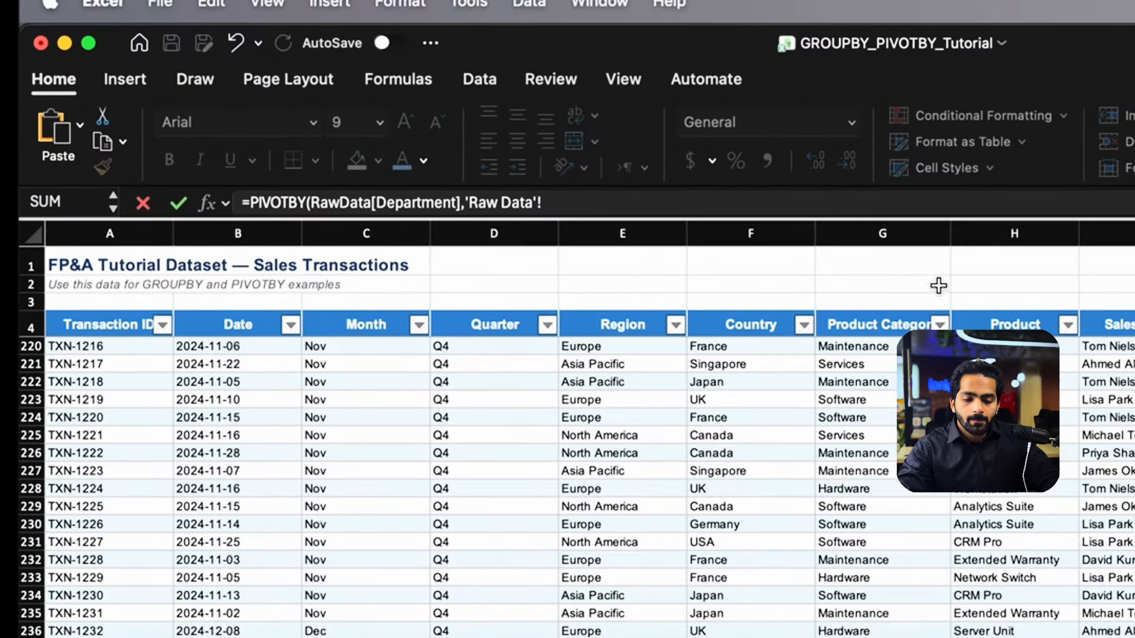
click(440, 378)
key(super+Up)
key(Down)
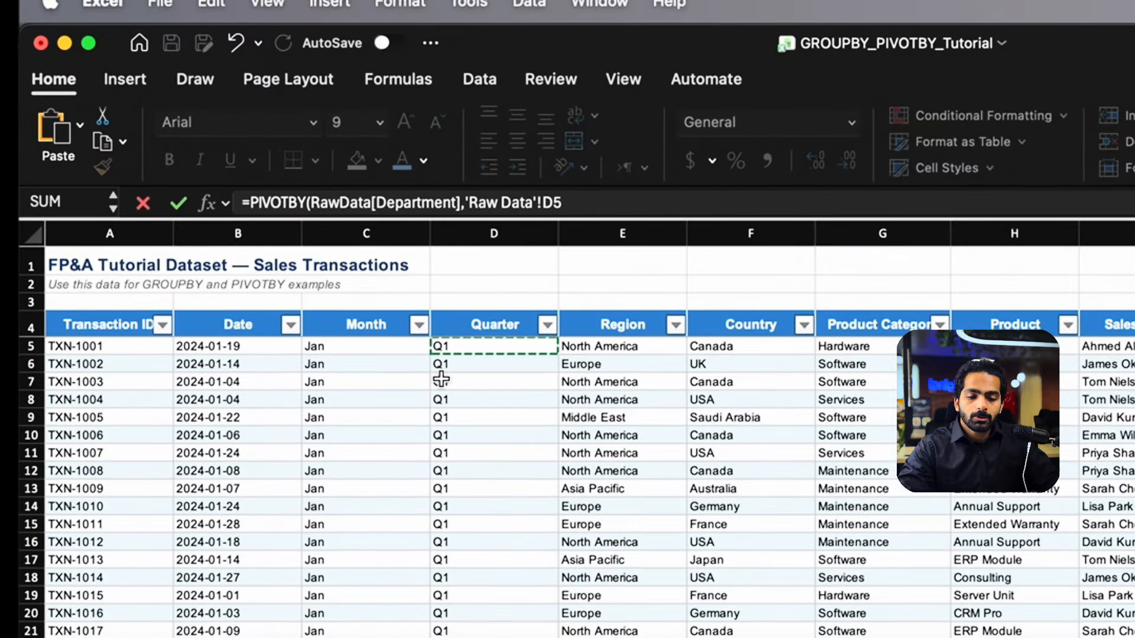
key(super+shift+Down)
text(,)
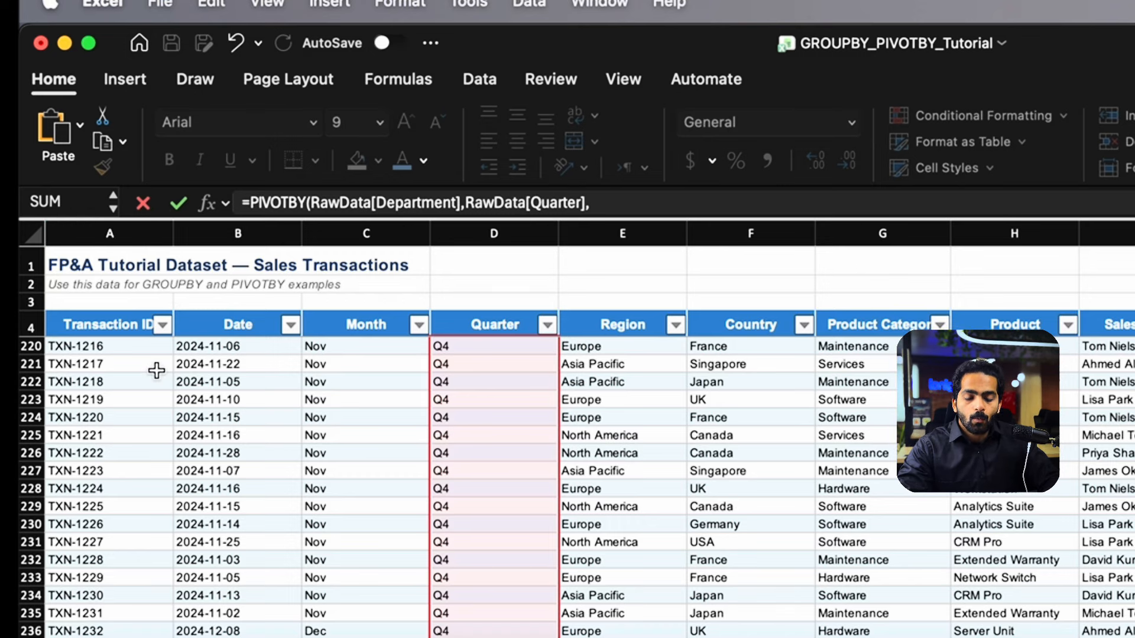
Set the Example 3 formula's values to RawData's whole Transaction ID column.
click(132, 371)
key(super+Up)
key(Down)
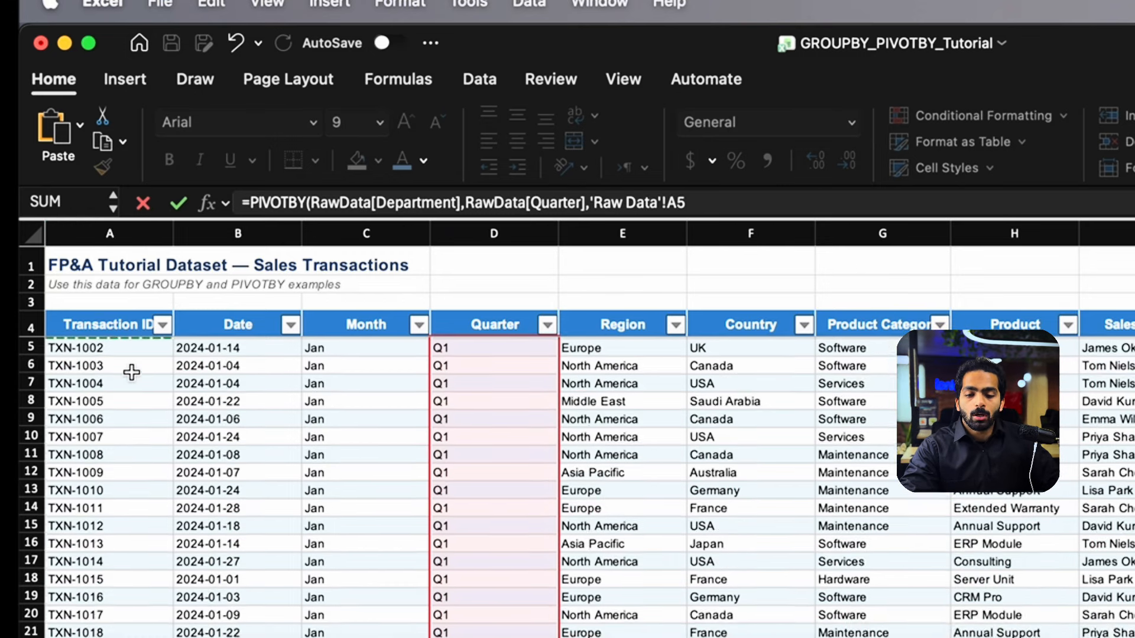
key(super+shift+Down)
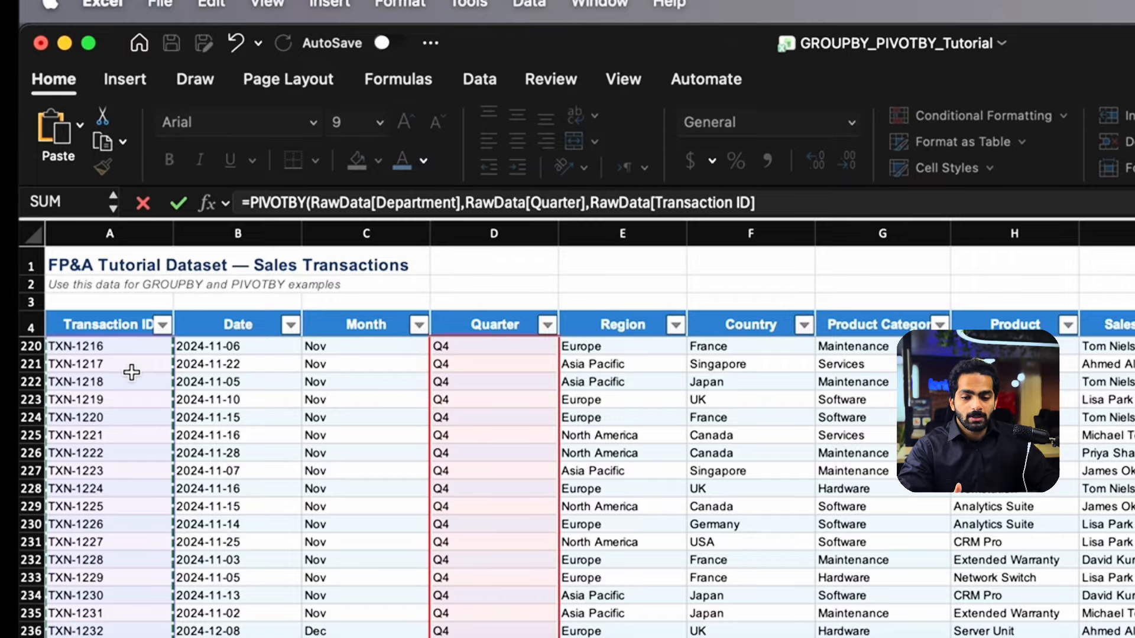
text(,)
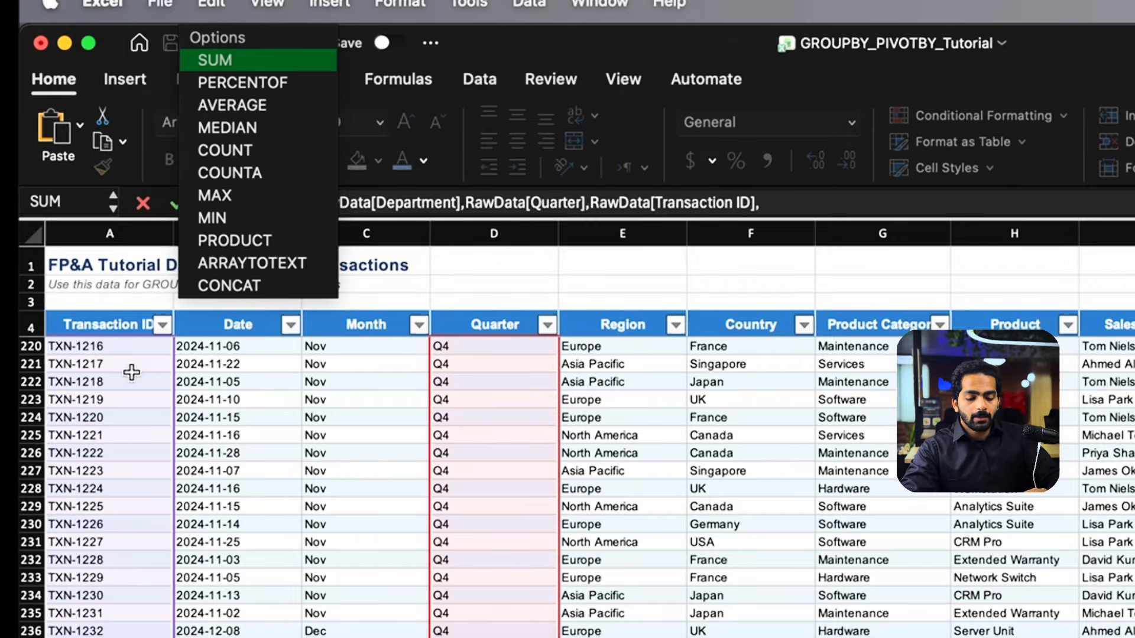
Finish the Example 3 PIVOTBY formula with COUNTA as the function and enter it.
text(coun)
key(Down)
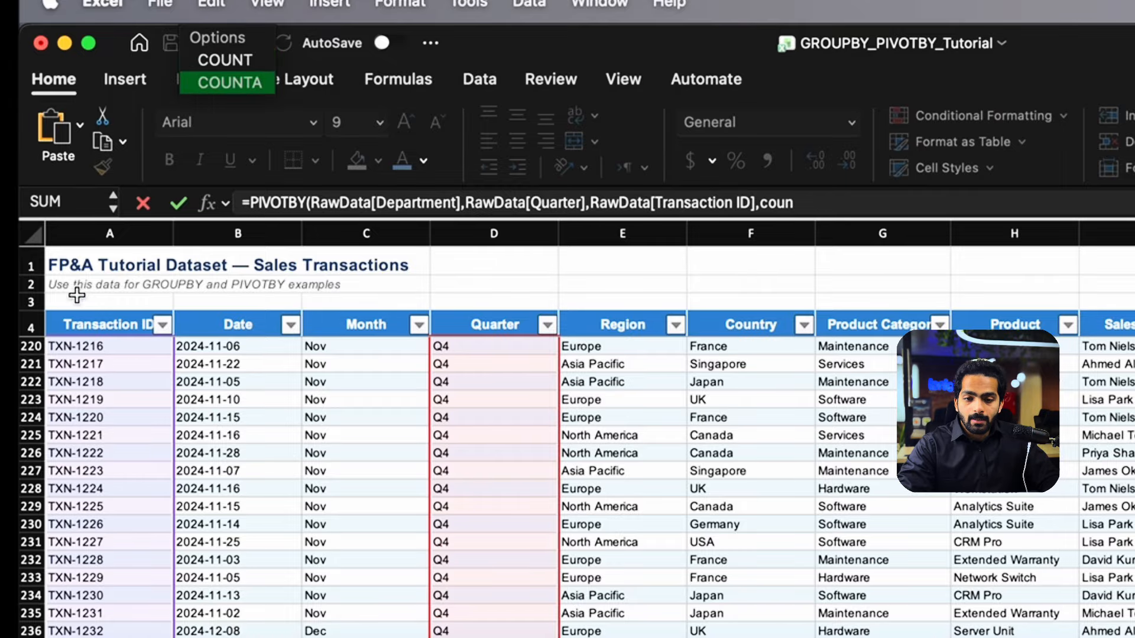
key(Up)
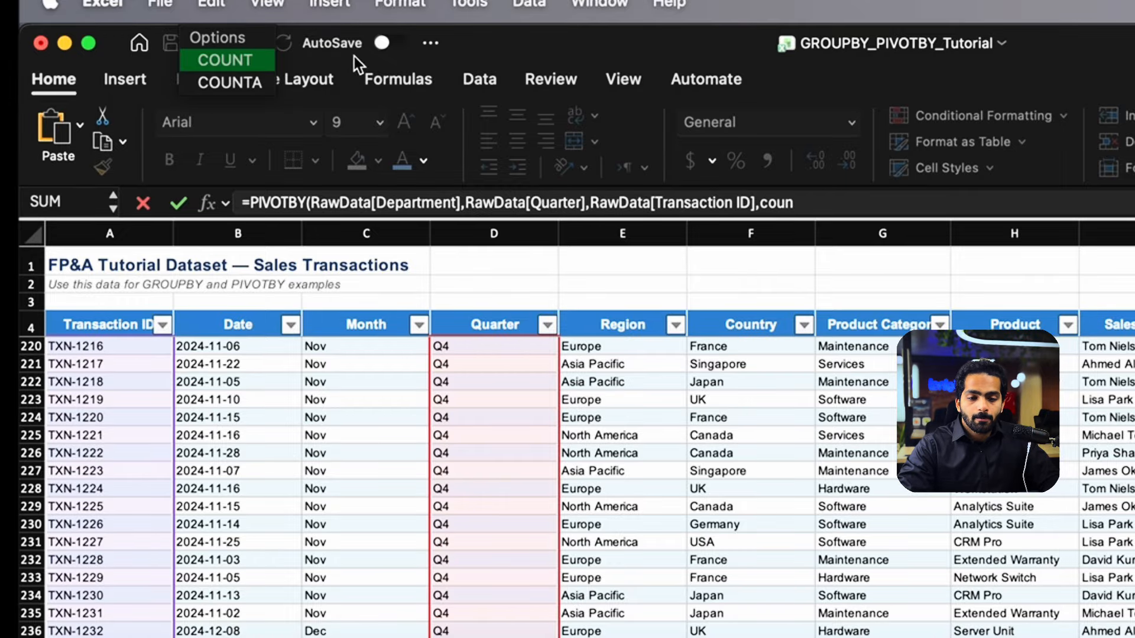
double_click(226, 76)
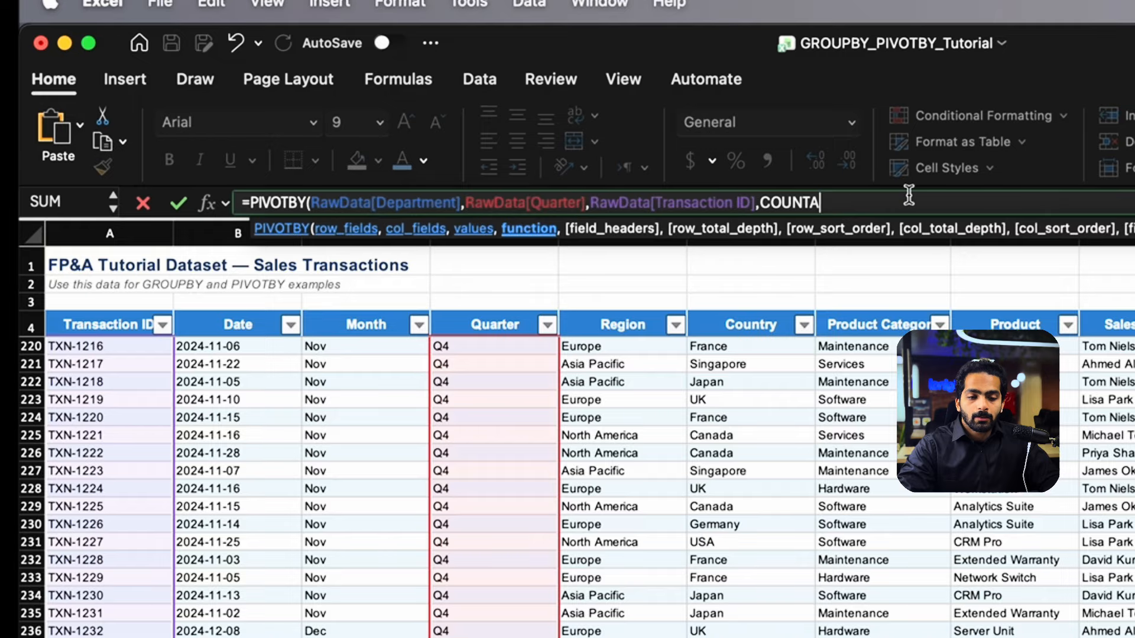
key(Return)
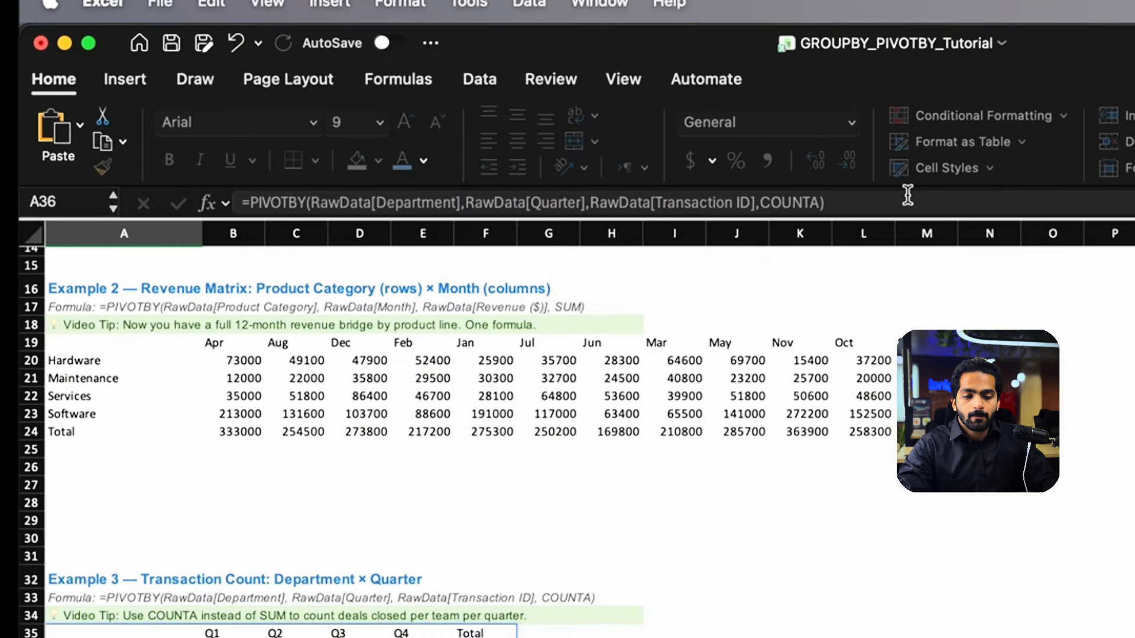